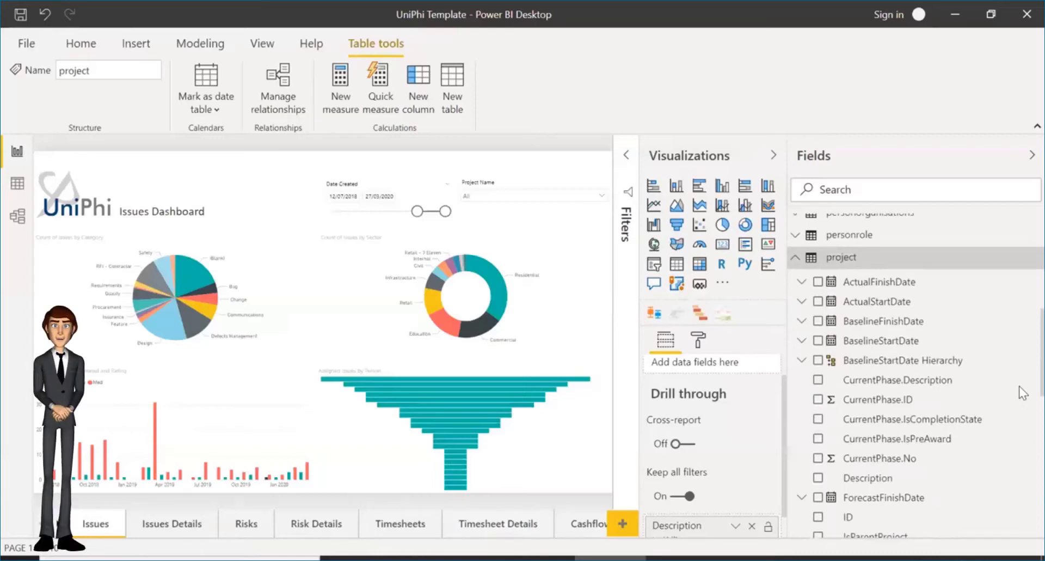
Start an Advanced From Web connection whose first URL part is the URL parameter.
click(589, 293)
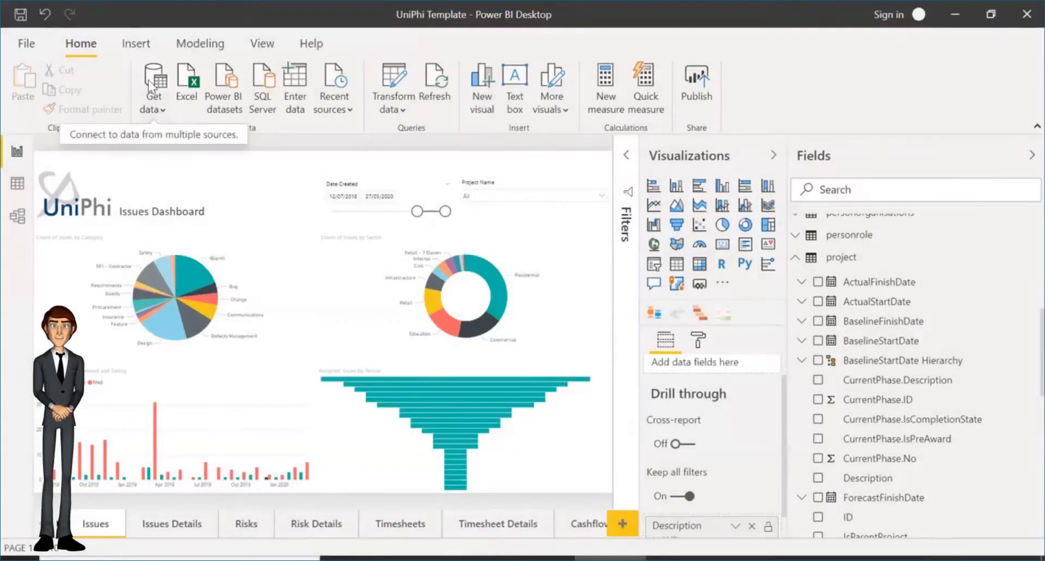
click(152, 107)
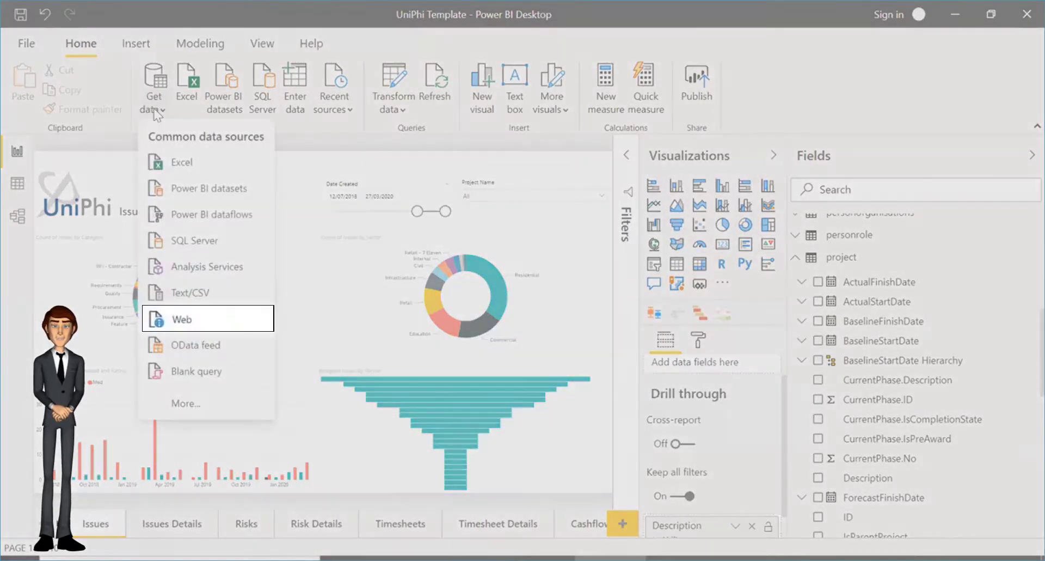
key(Escape)
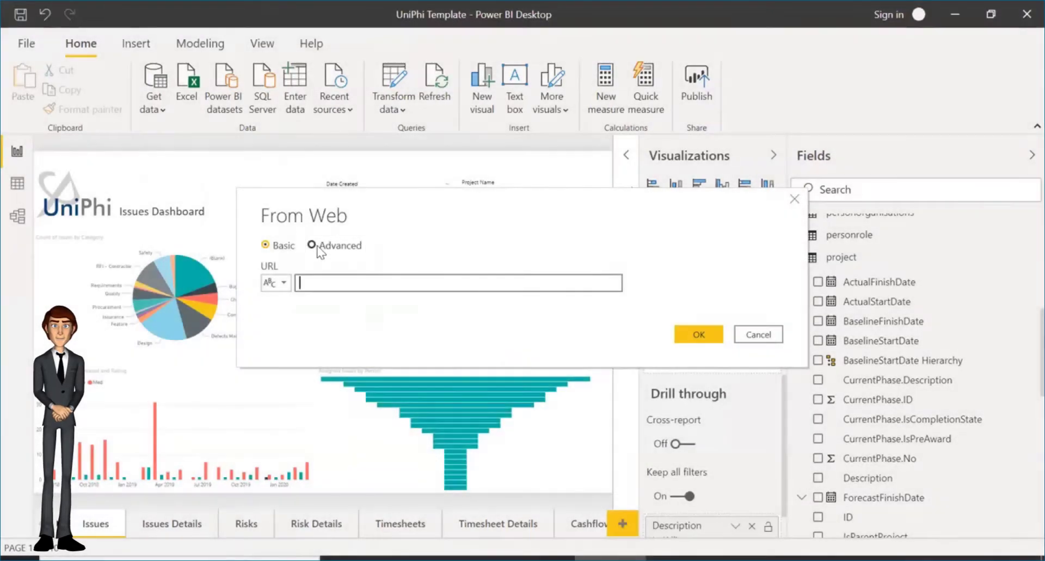
click(320, 251)
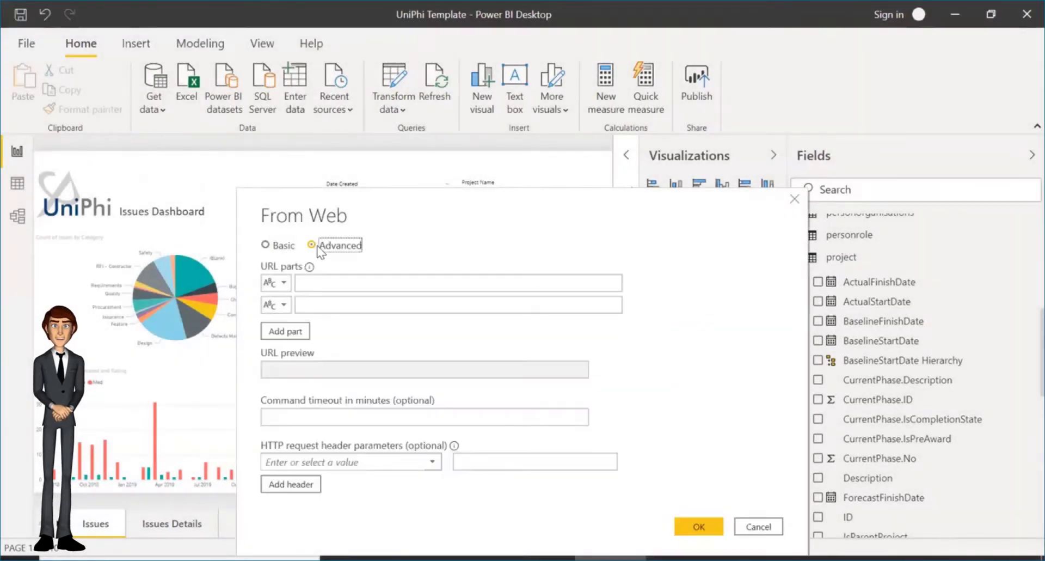
click(279, 285)
click(283, 318)
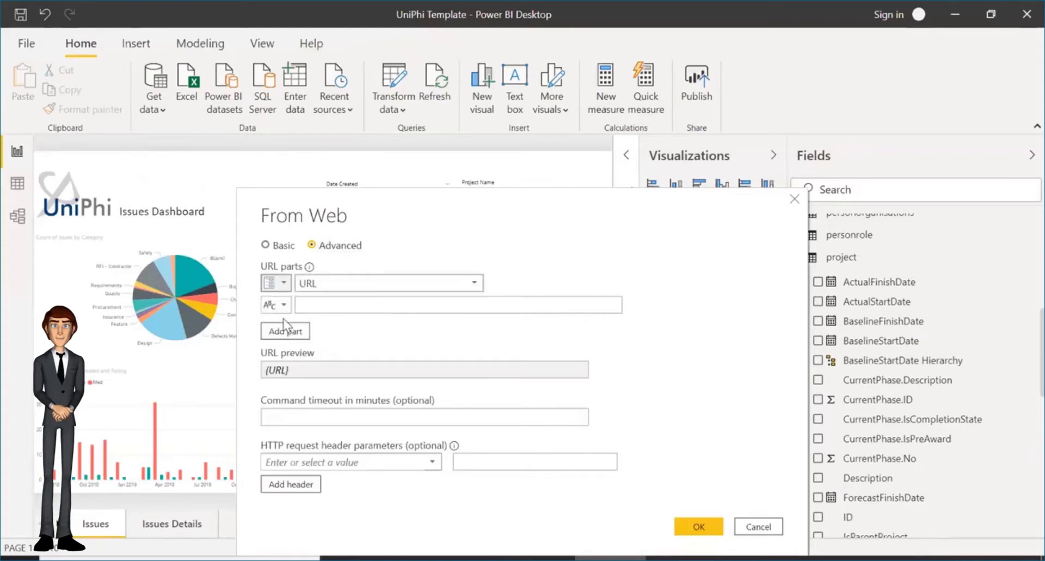
click(329, 285)
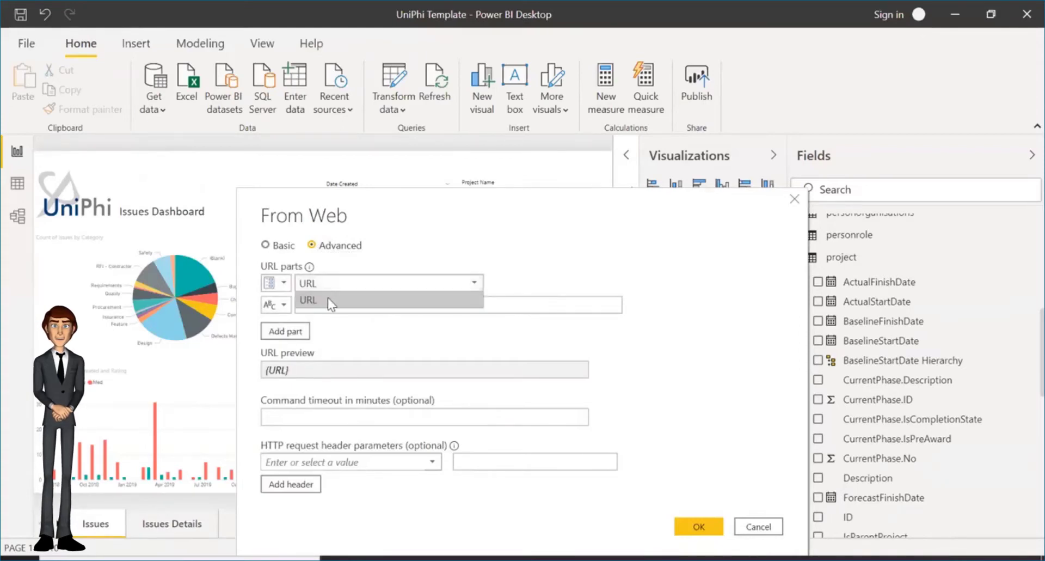
click(342, 283)
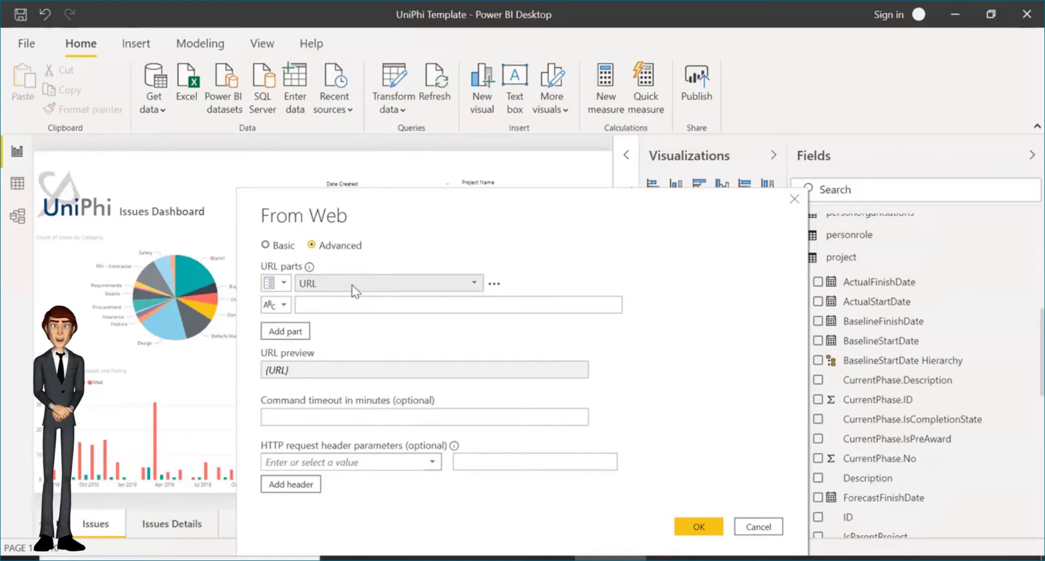
key(alt+Tab)
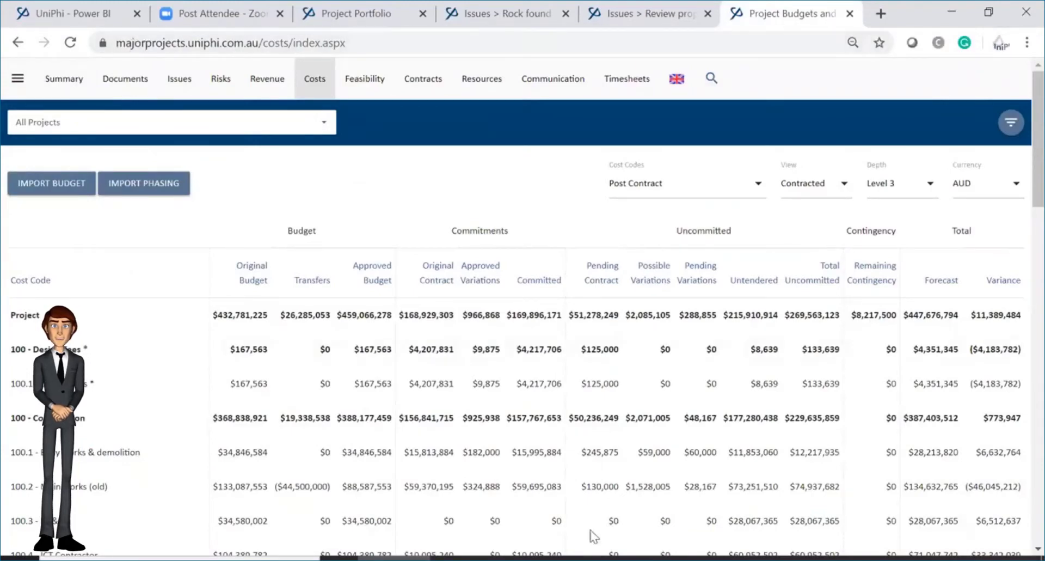
Enter '/api/project' as the second URL part, then bring up UniPhi's API Documentation in a new tab.
click(610, 558)
click(442, 311)
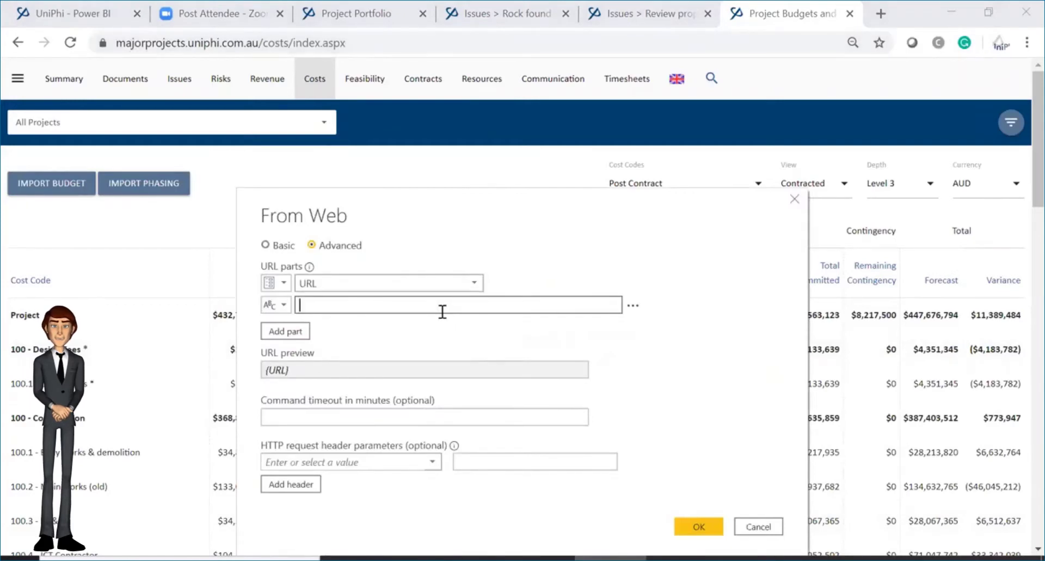
text(/api/project)
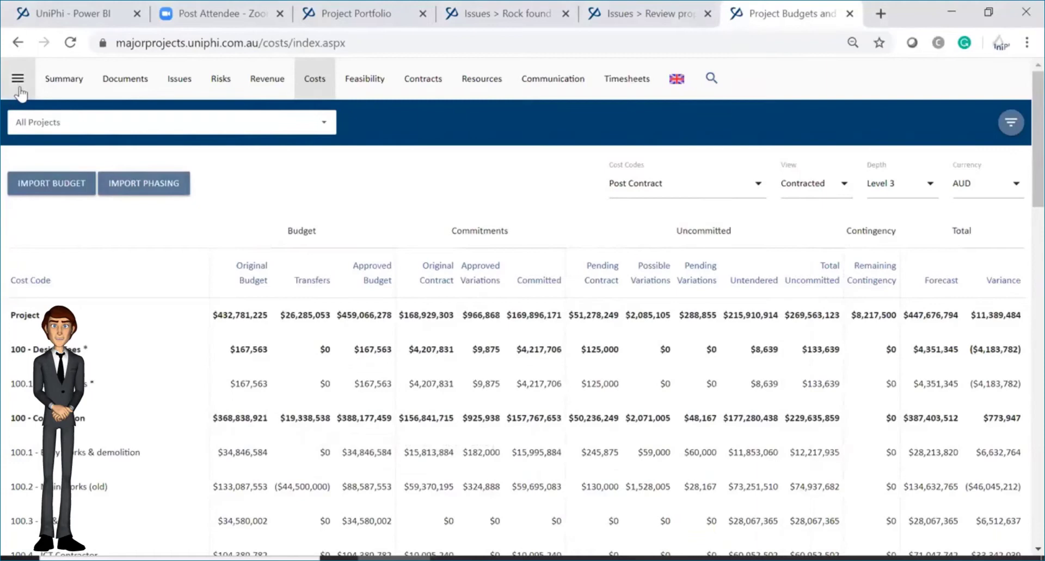
click(18, 79)
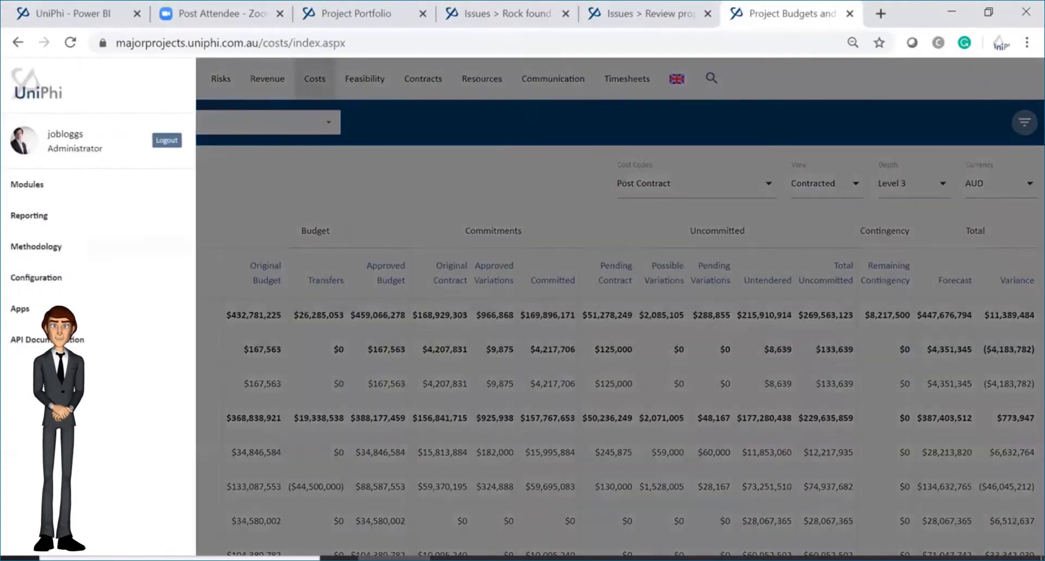
click(40, 340)
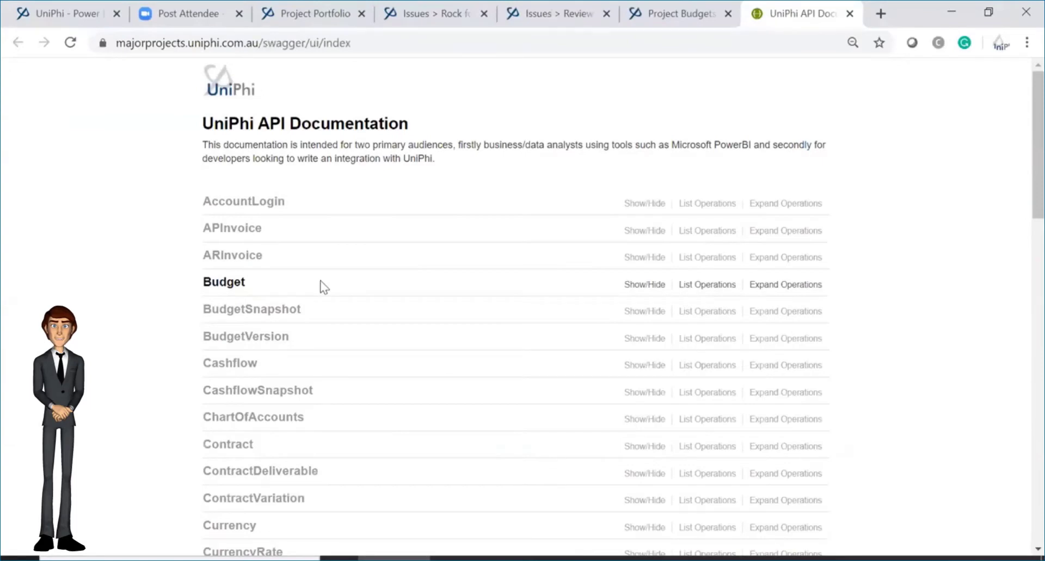
Scroll through the API endpoints, then confirm the web source {URL}/api/project.
drag(1031, 199, 1032, 234)
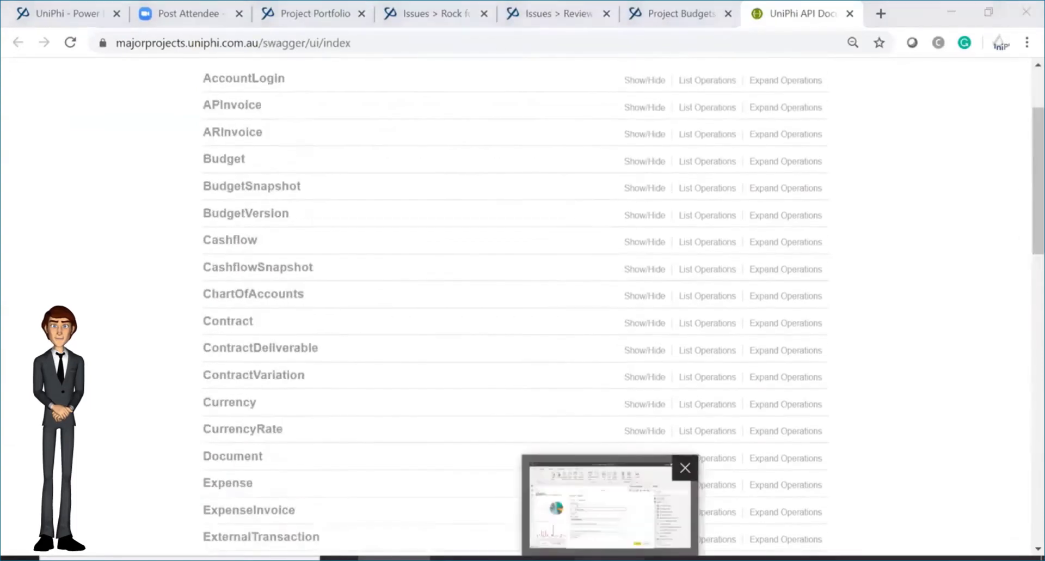
click(605, 503)
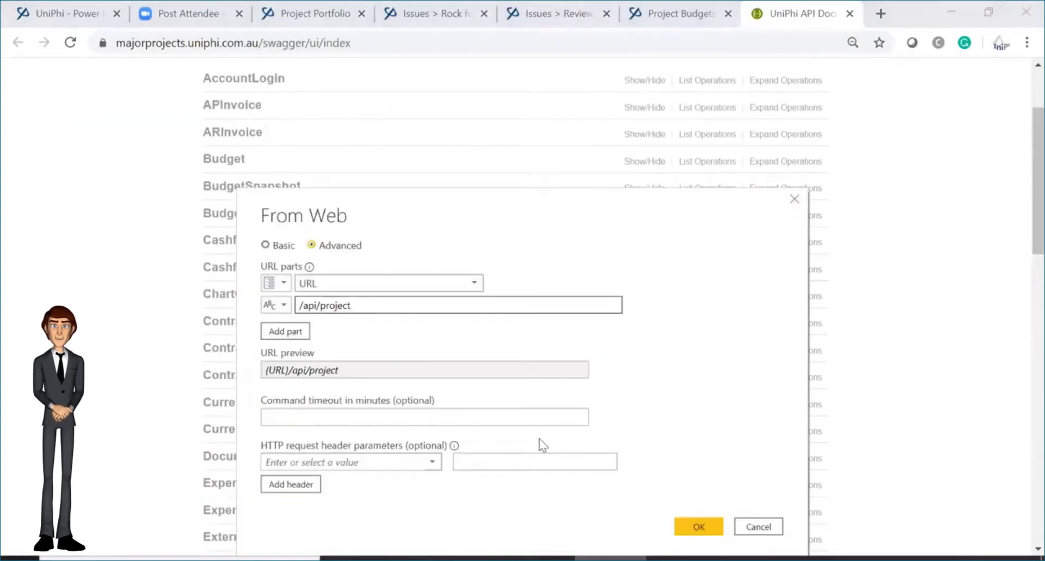
click(680, 525)
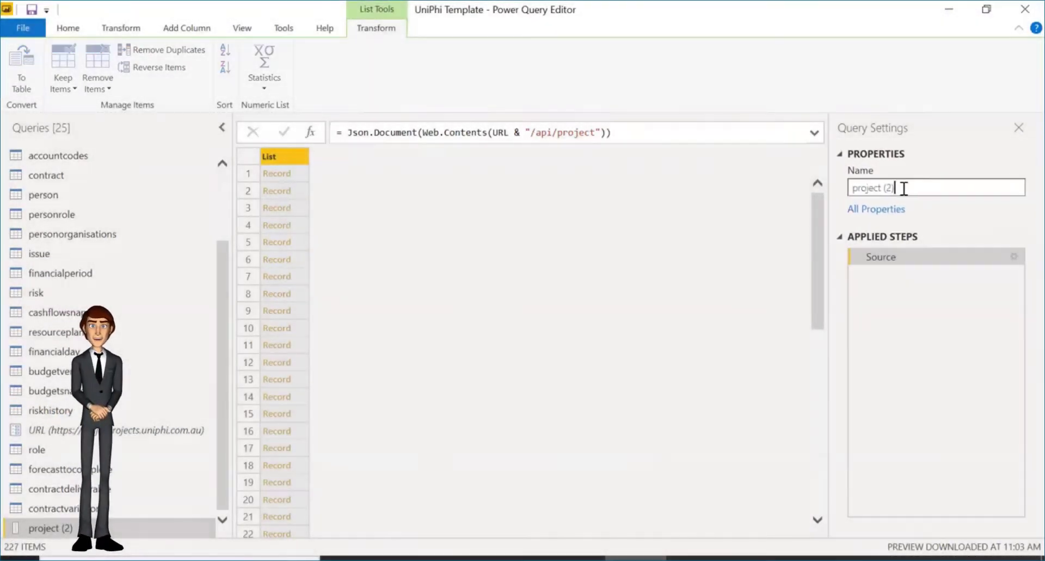
Rename the query 'project (2)' to 'projectcustomfields'.
drag(901, 188, 845, 190)
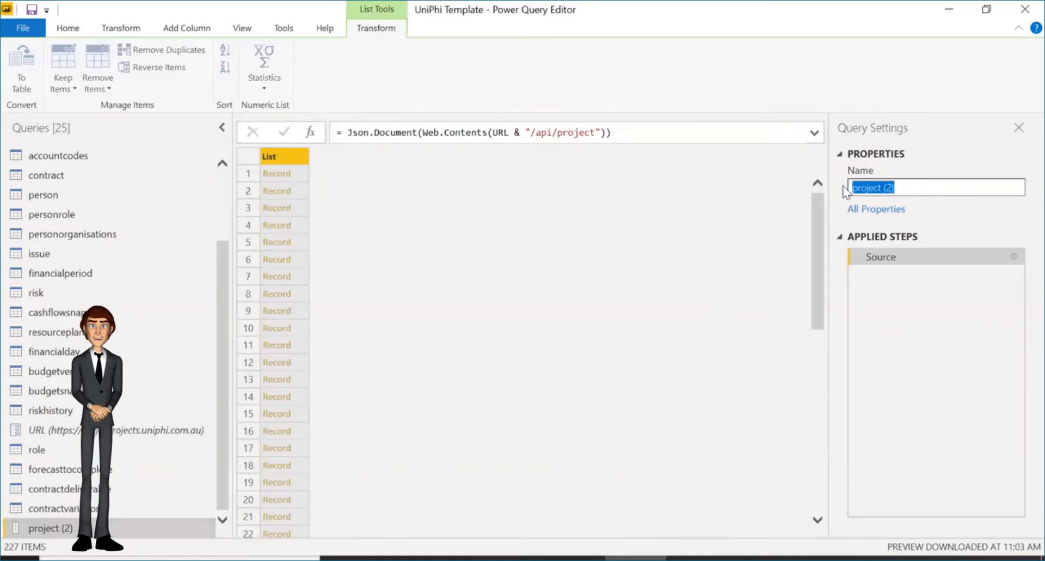
text(Project)
key(BackSpace)
key(BackSpace)
key(BackSpace)
key(BackSpace)
key(BackSpace)
key(BackSpace)
key(BackSpace)
text(projectcustomfields)
key(Return)
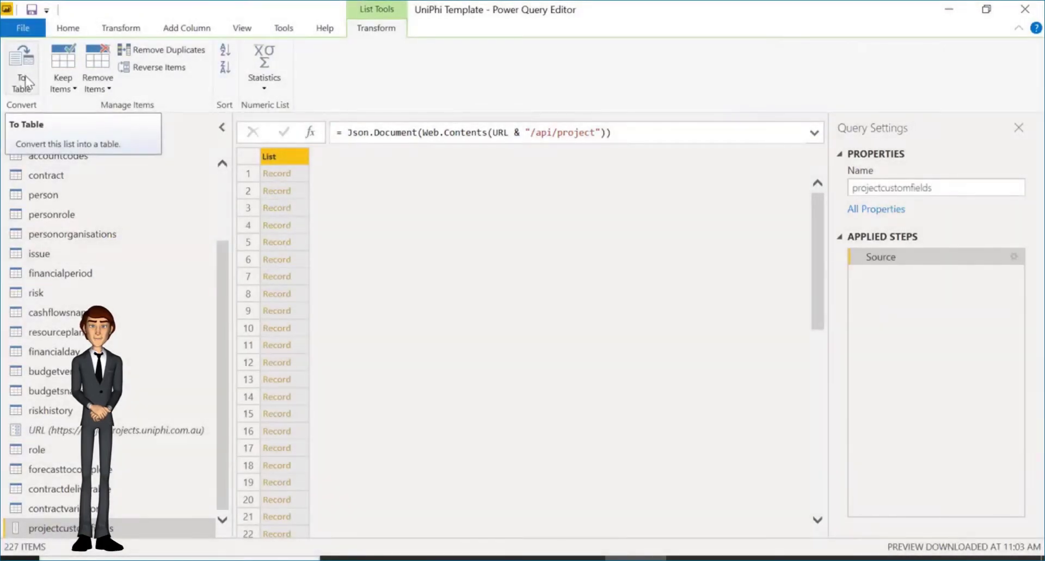
Convert the 227-record list into a one-column table, Column1, using default options.
click(22, 76)
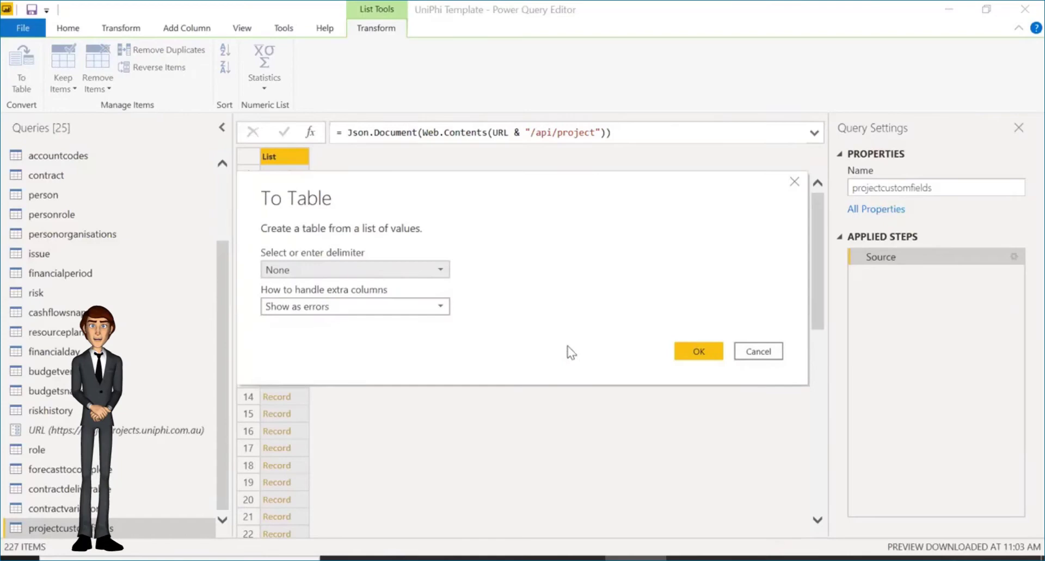
click(694, 353)
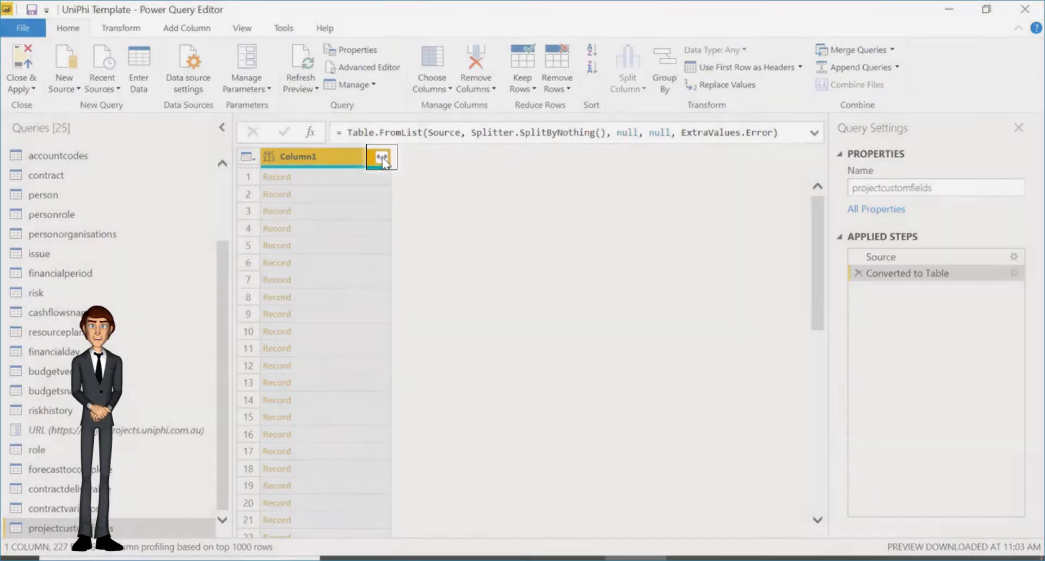
Expand Column1 into only the ID and CustomFields fields, with no original column-name prefix.
click(382, 158)
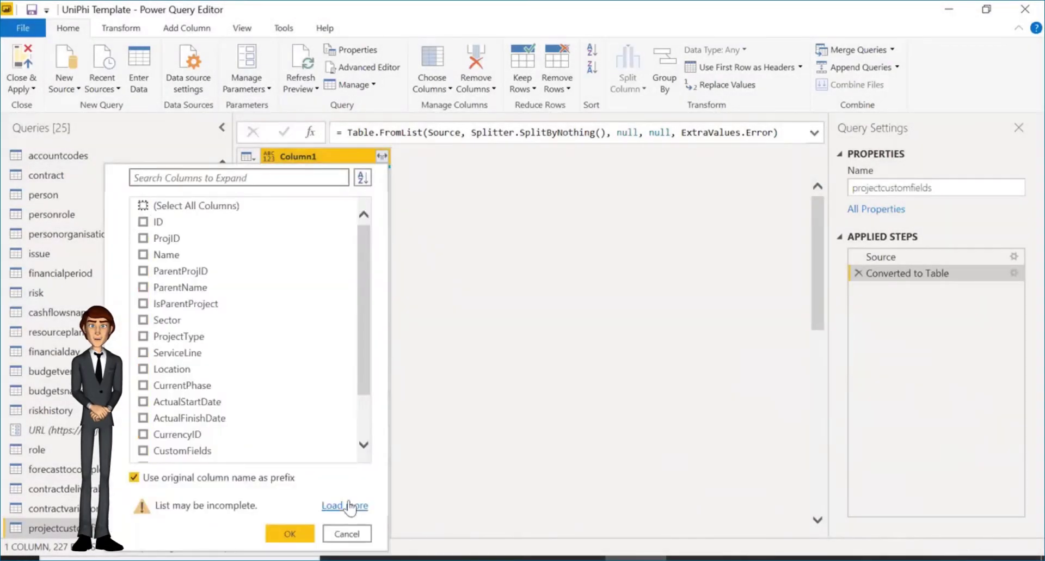
click(346, 505)
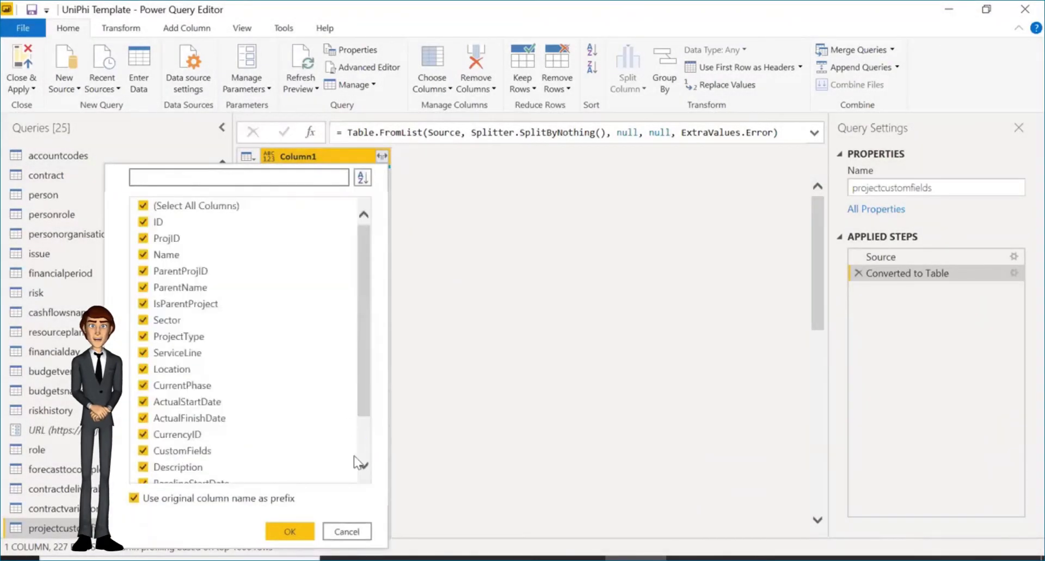
click(143, 205)
drag(368, 395, 368, 433)
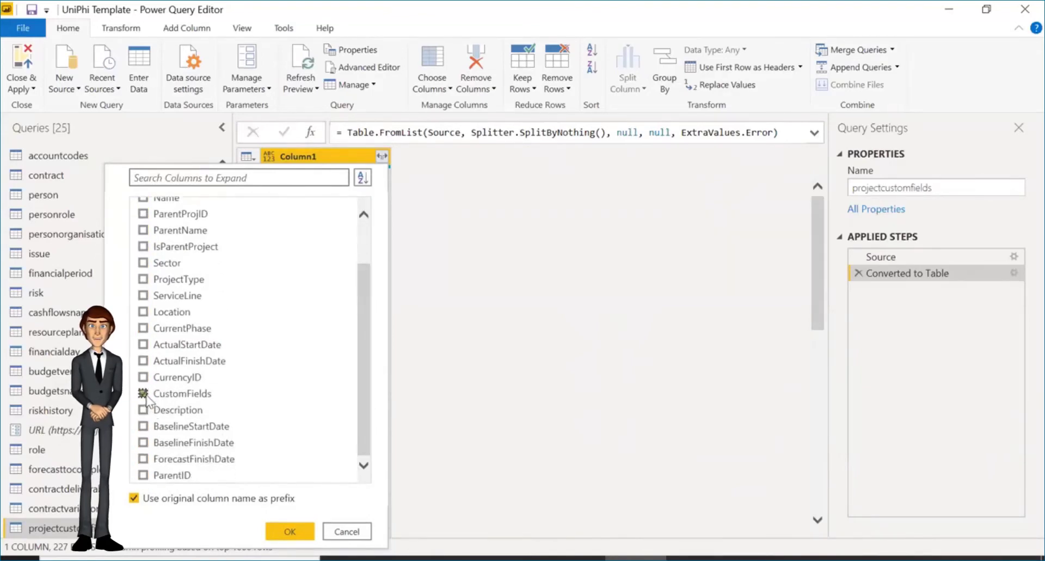
drag(360, 321, 359, 288)
click(143, 213)
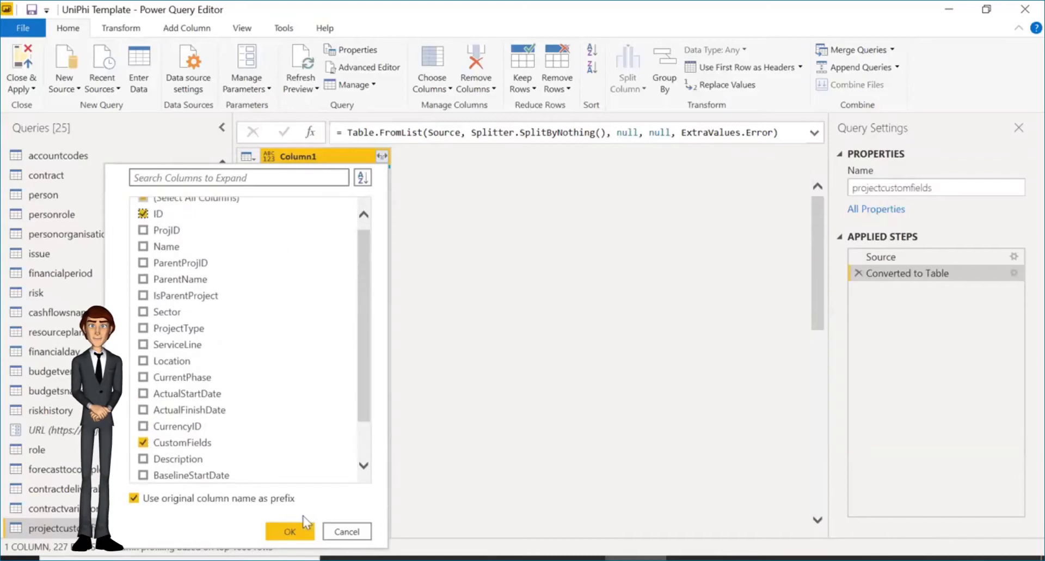
click(189, 498)
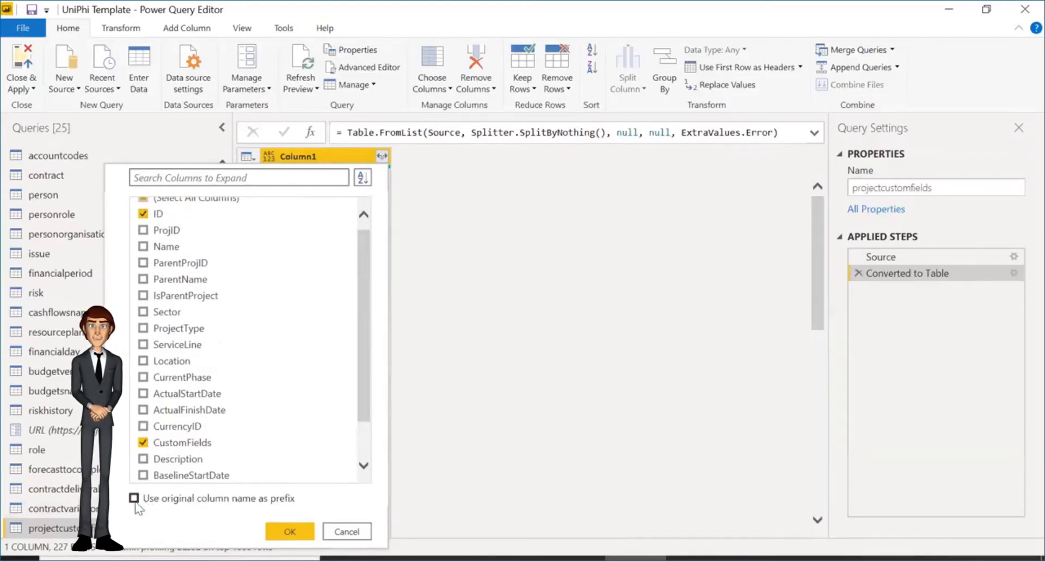
click(290, 531)
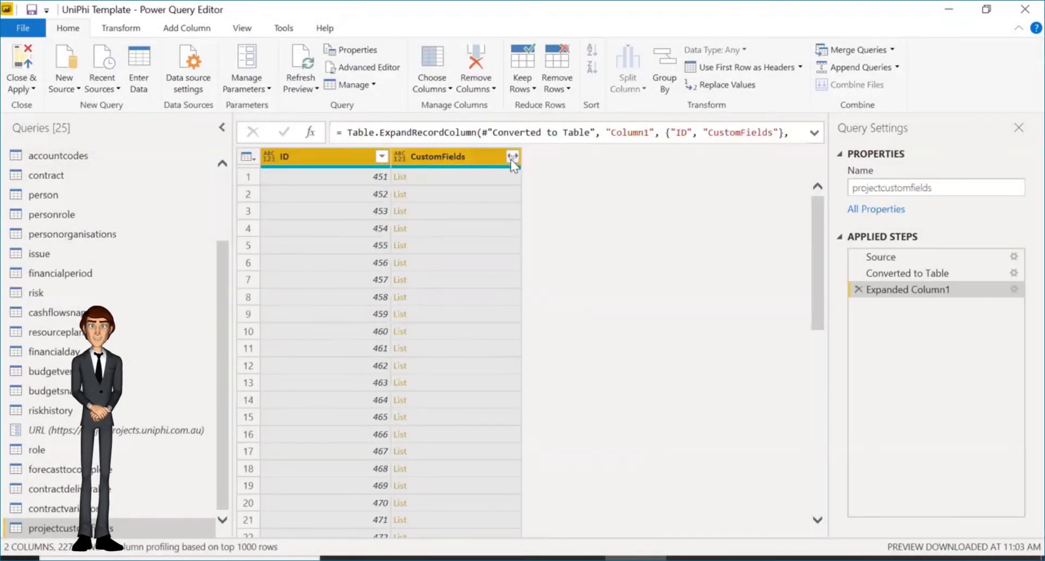
Expand the CustomFields lists to new rows, then expand those records into Name and Value columns.
click(512, 157)
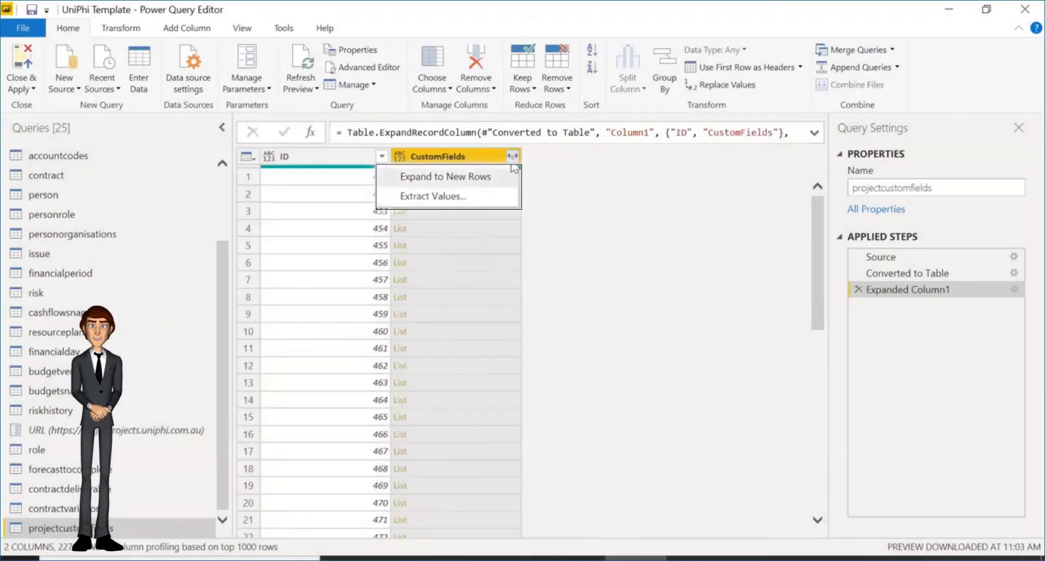
click(431, 182)
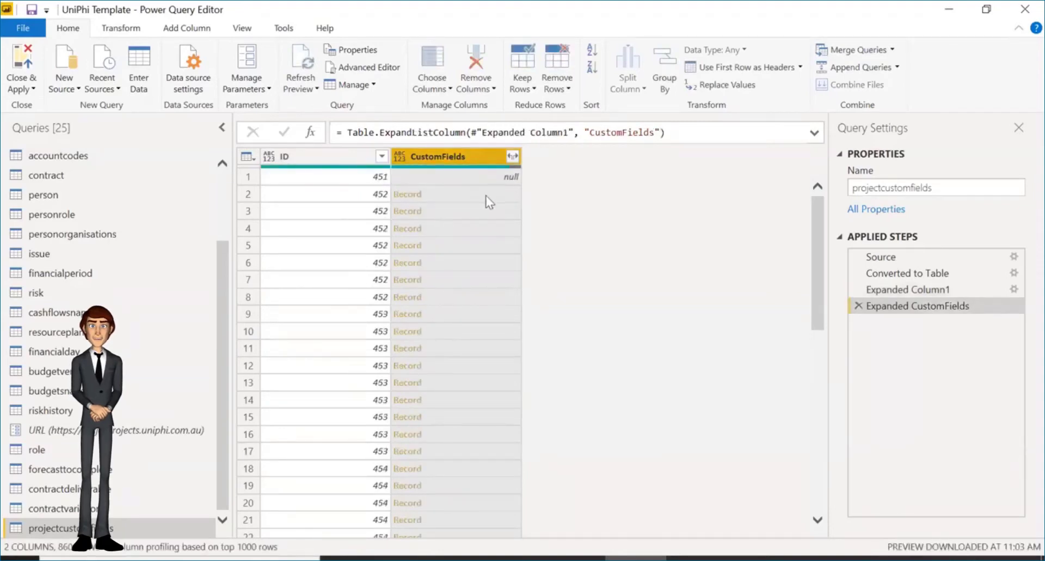
click(512, 156)
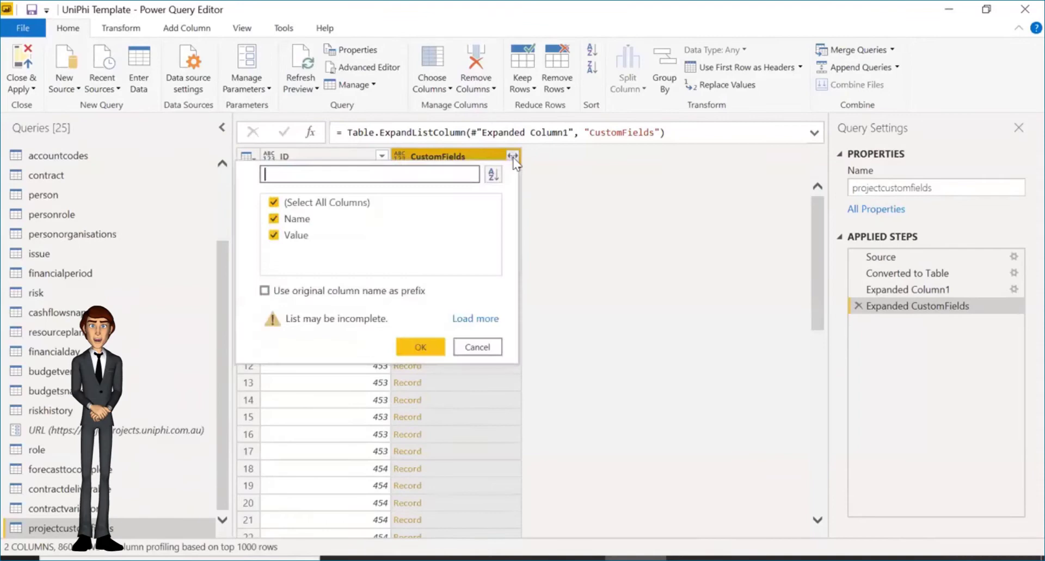
click(417, 348)
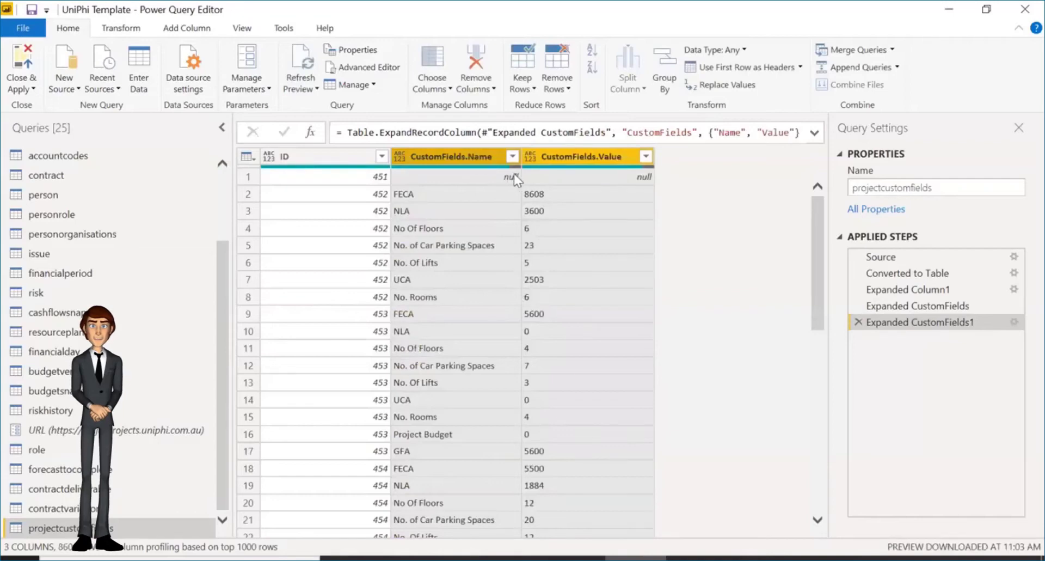
Filter out null CustomFields.Name entries, leaving 781 name–value rows.
click(512, 157)
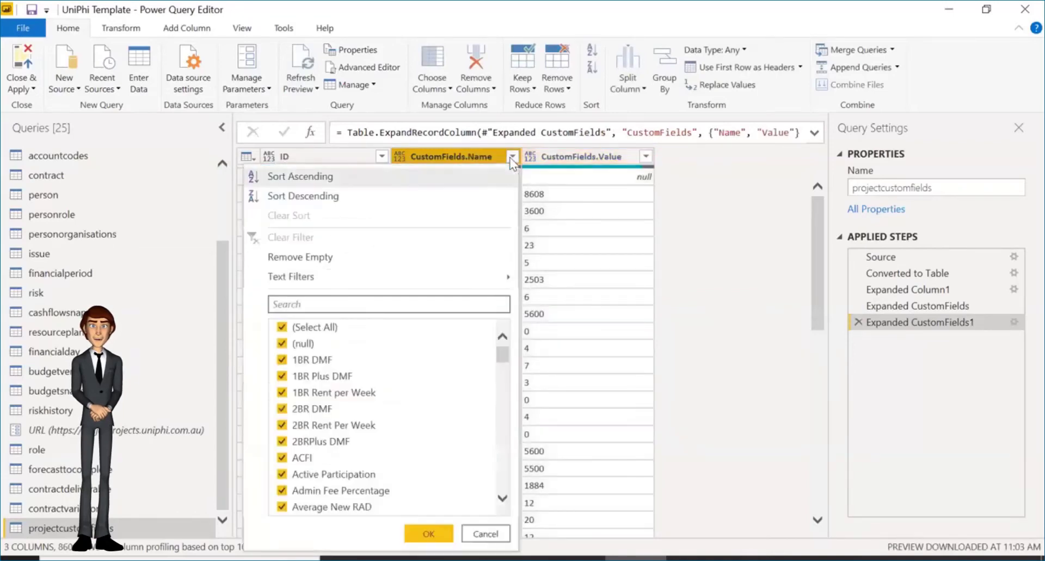
click(281, 343)
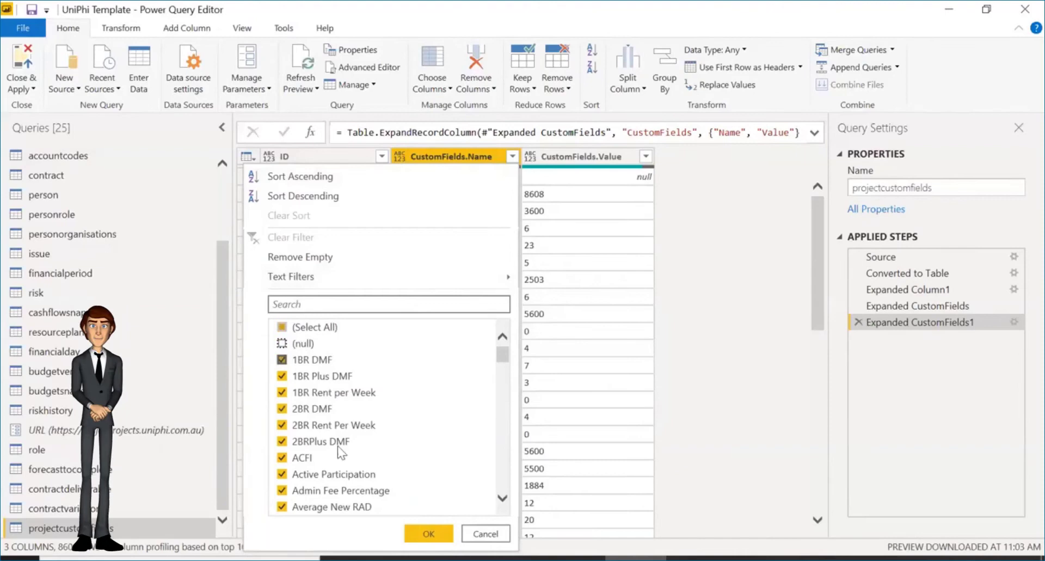
click(409, 525)
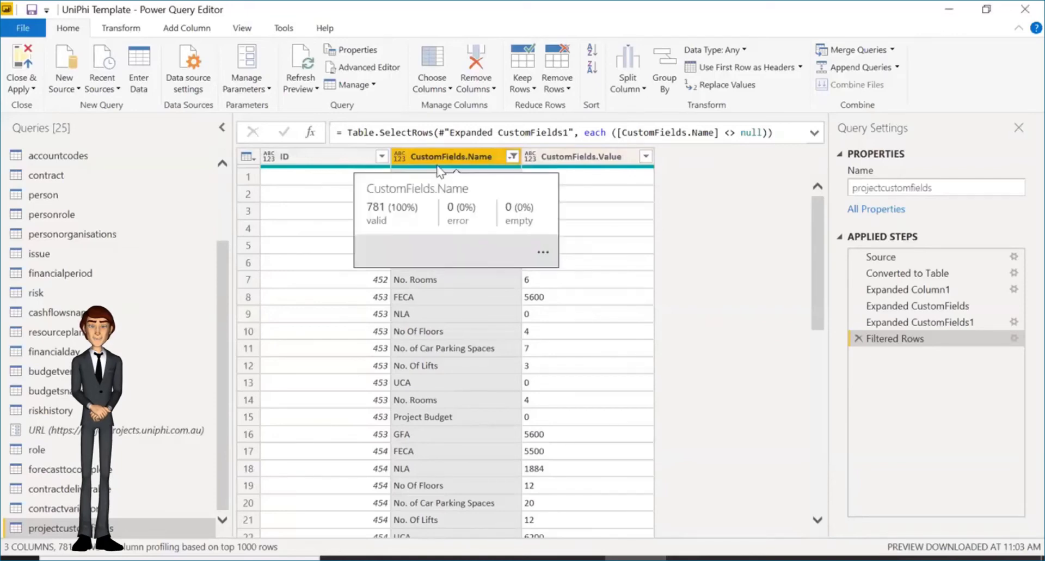
Bring up the Transform tab's Pivot Column dialog for CustomFields.Name.
click(130, 35)
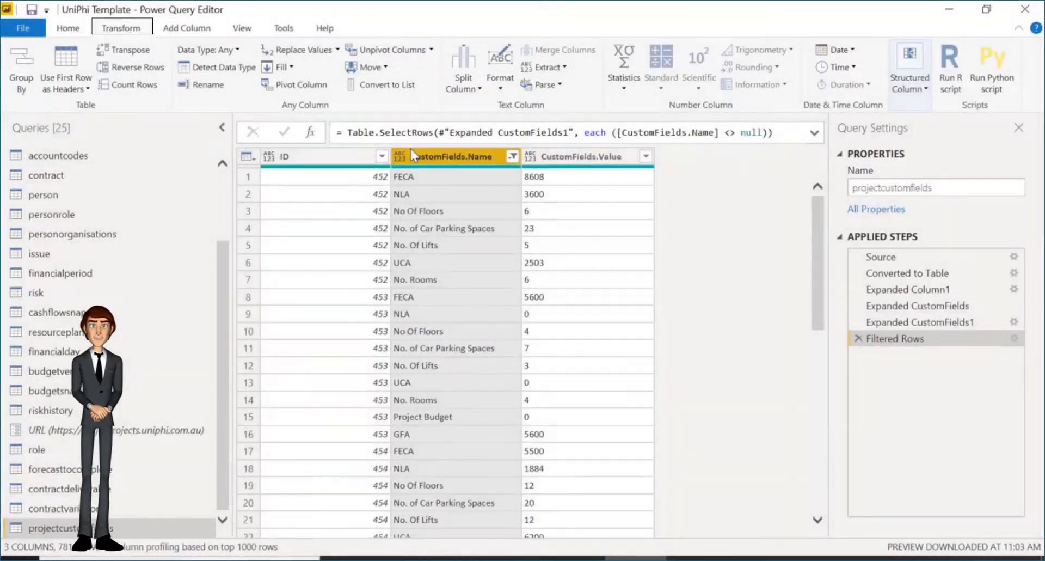
click(297, 85)
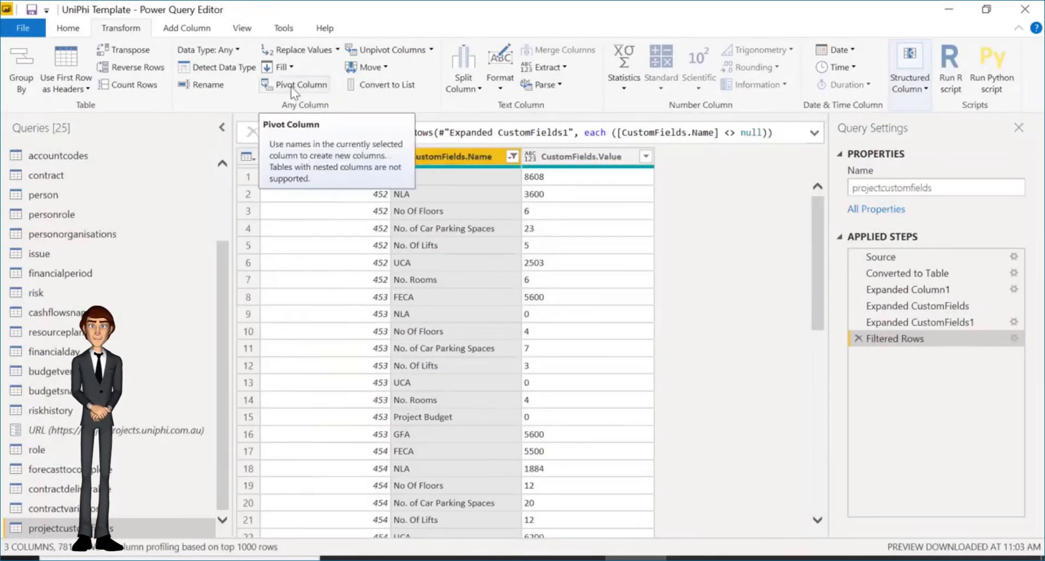
click(296, 87)
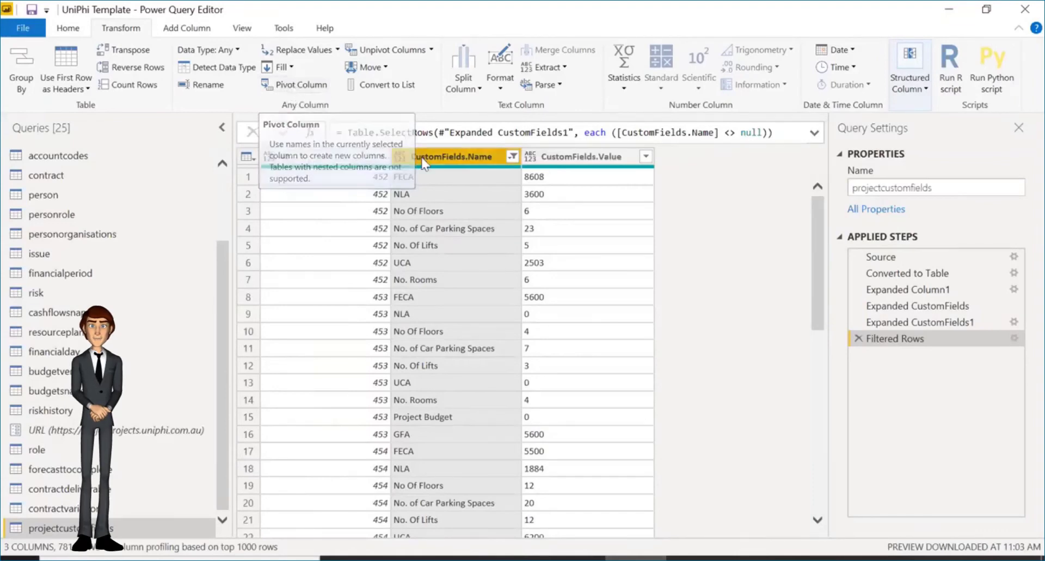
Pivot with CustomFields.Value as values and Don't Aggregate, creating columns such as FECA and NLA.
click(329, 264)
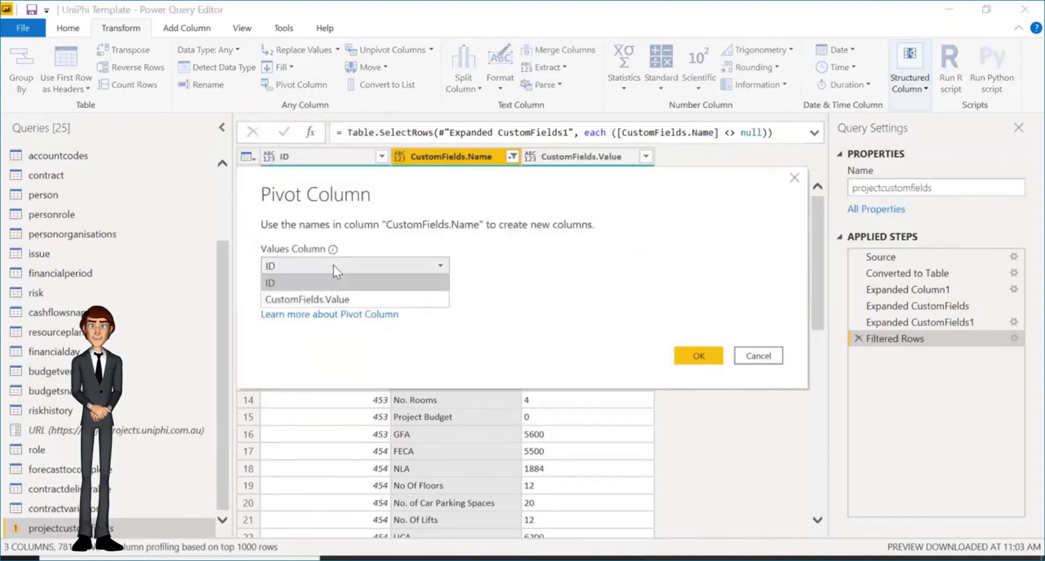
click(324, 299)
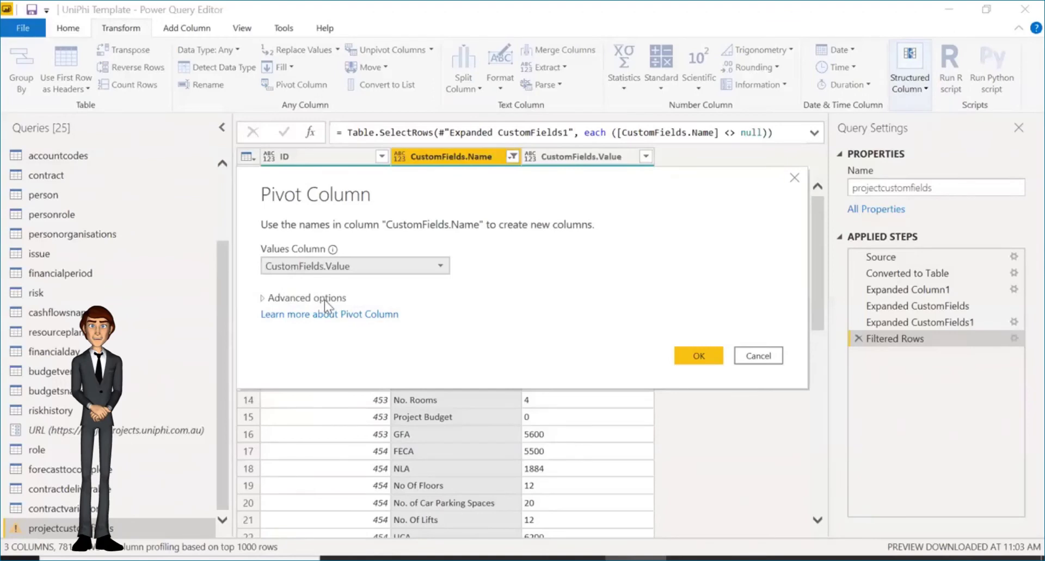
click(265, 298)
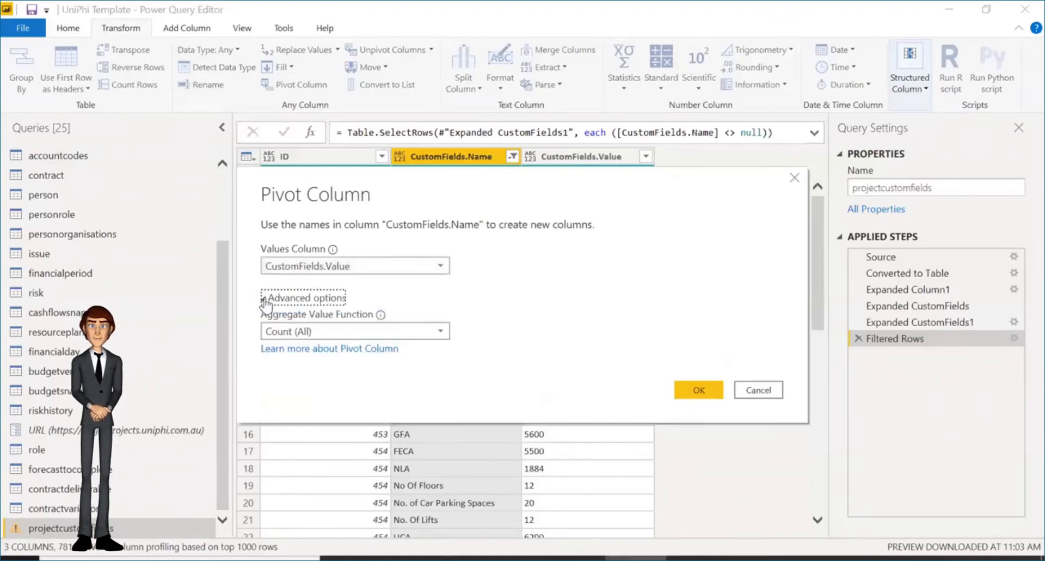
click(382, 330)
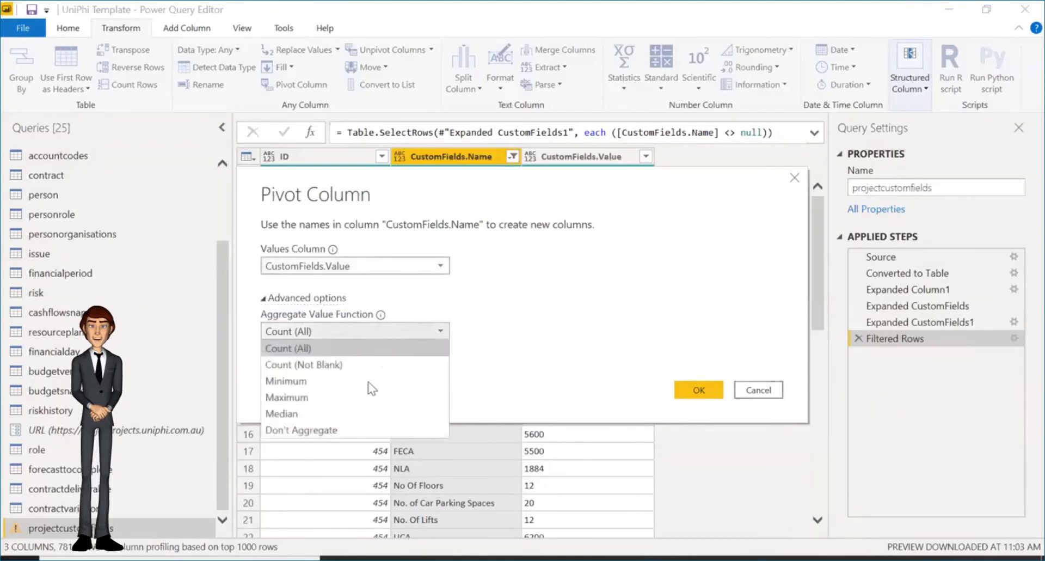
click(362, 430)
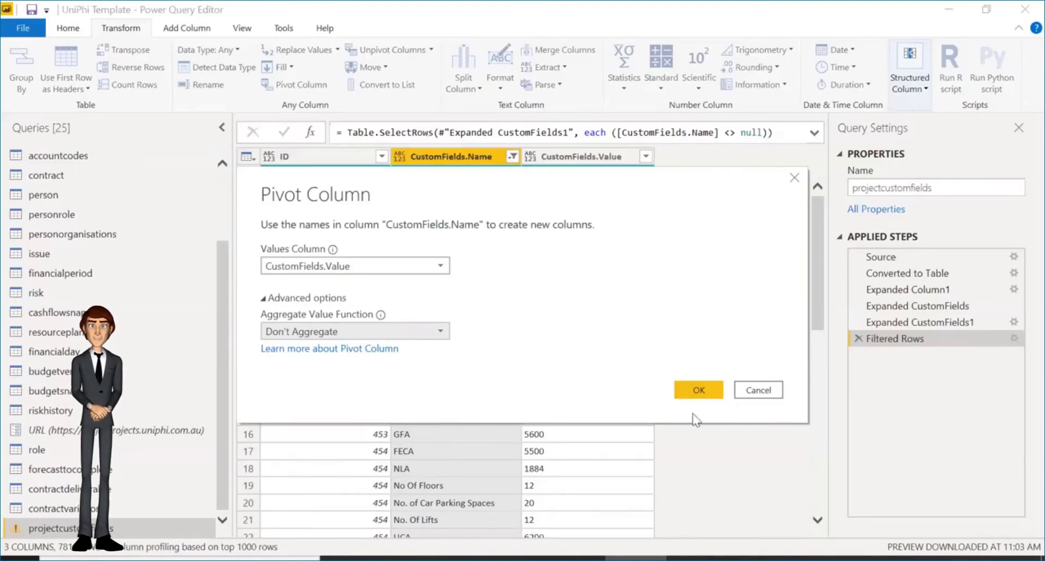
click(700, 393)
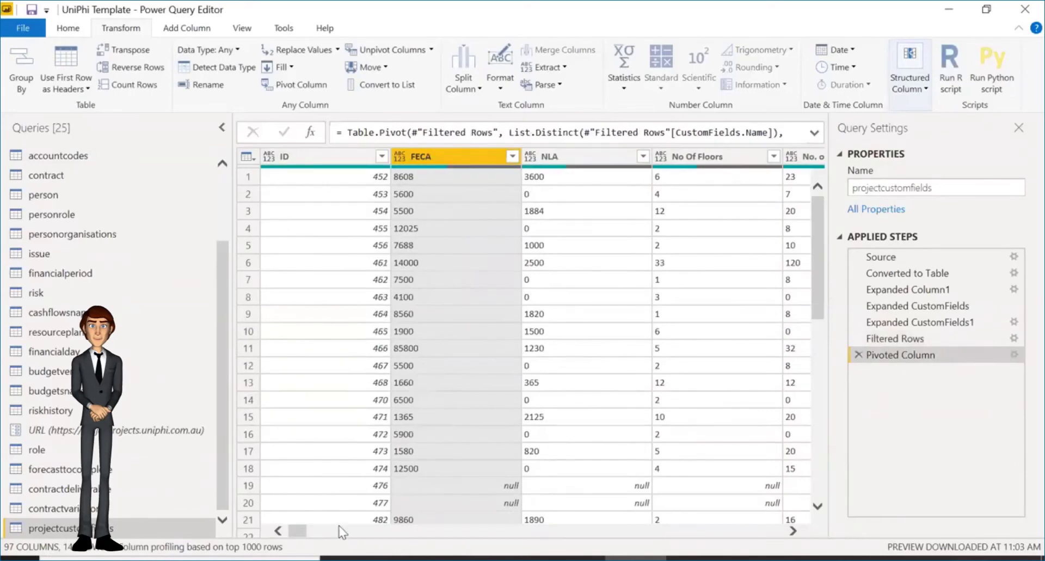
click(325, 530)
drag(324, 528, 296, 513)
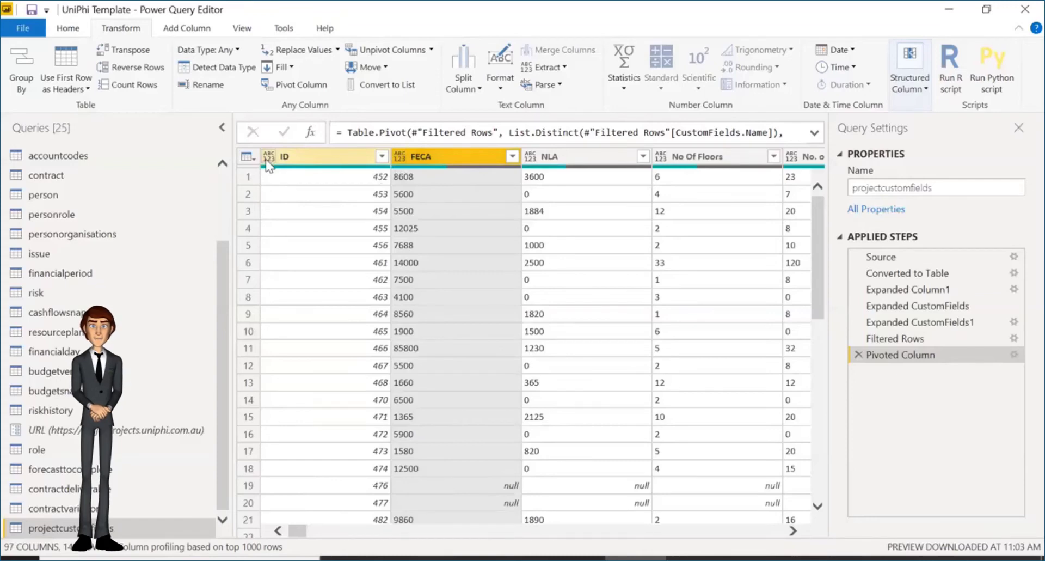
Set the ID column to Whole Number and the FECA and NLA columns to Decimal Number.
click(266, 157)
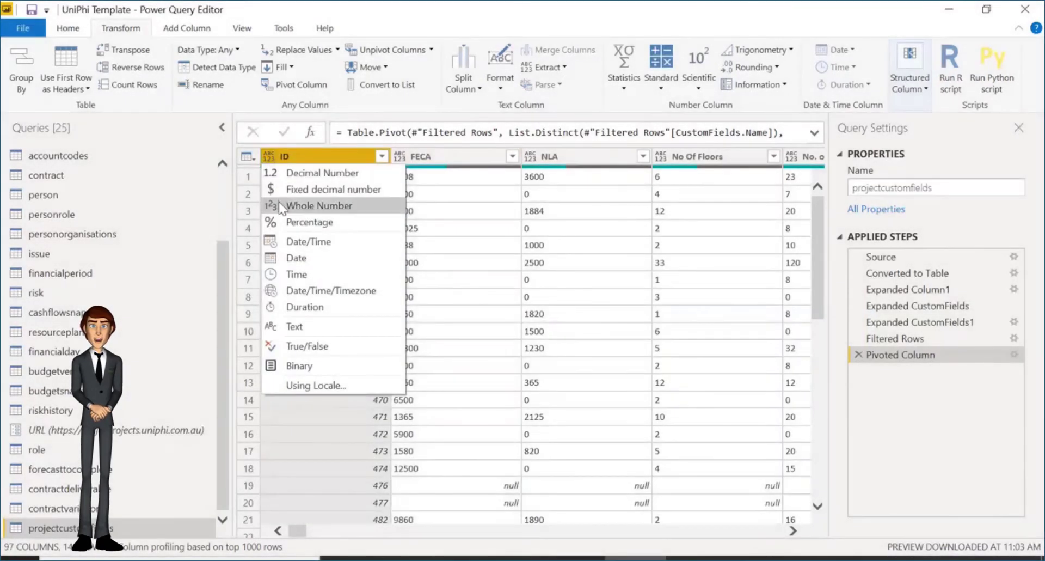
click(279, 204)
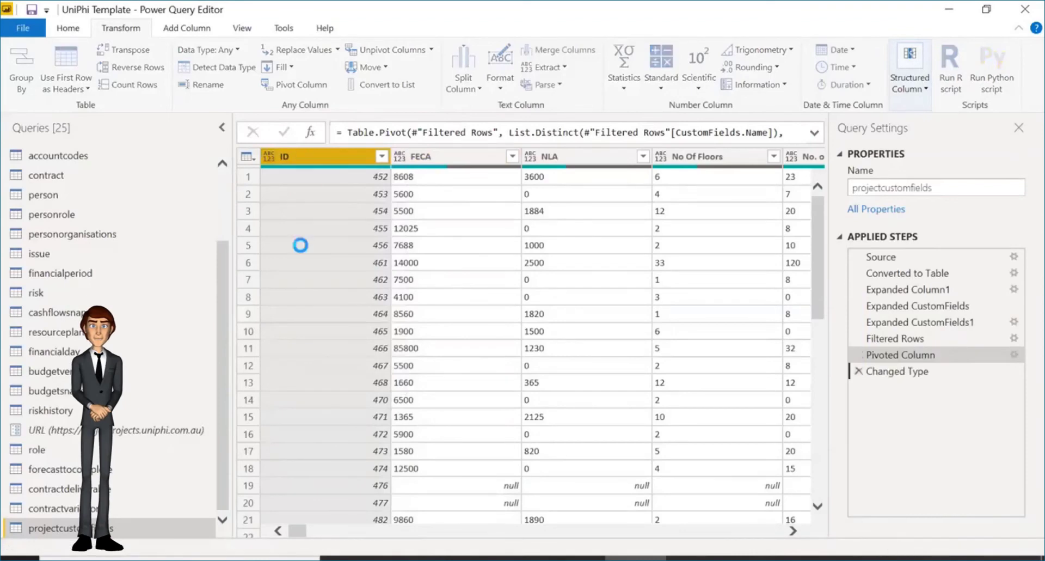
click(400, 157)
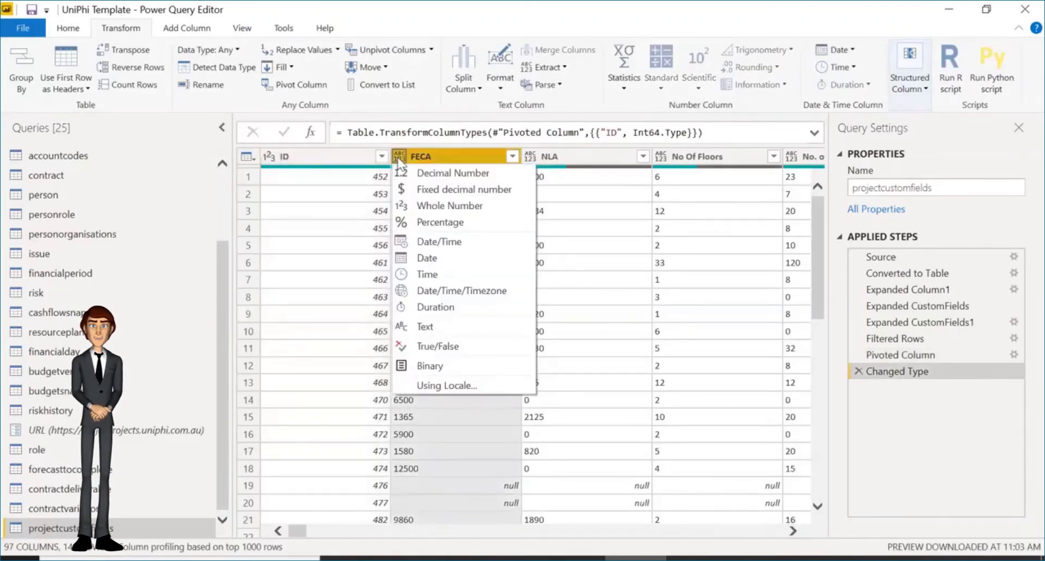
click(423, 173)
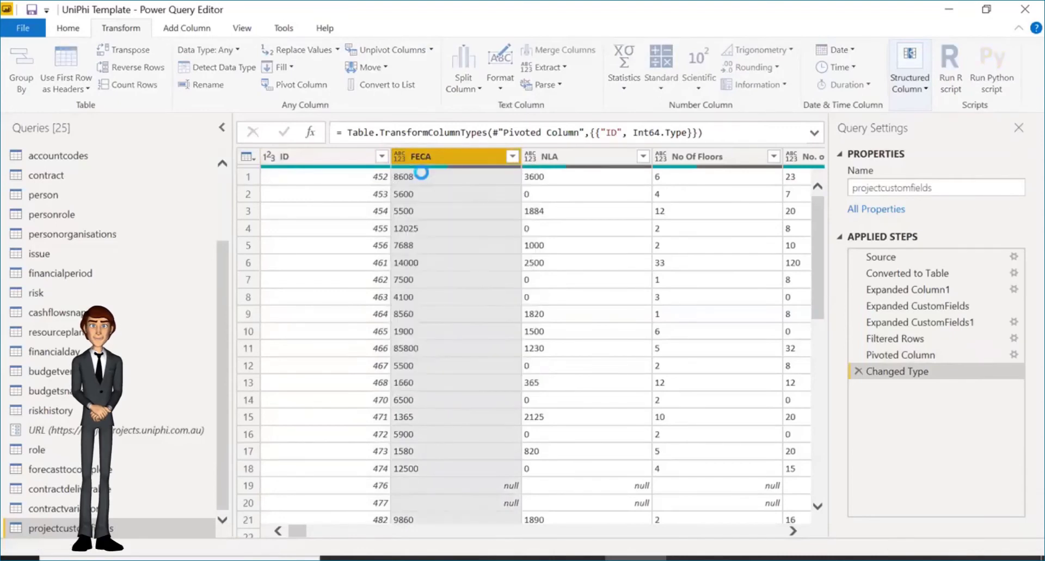
click(529, 156)
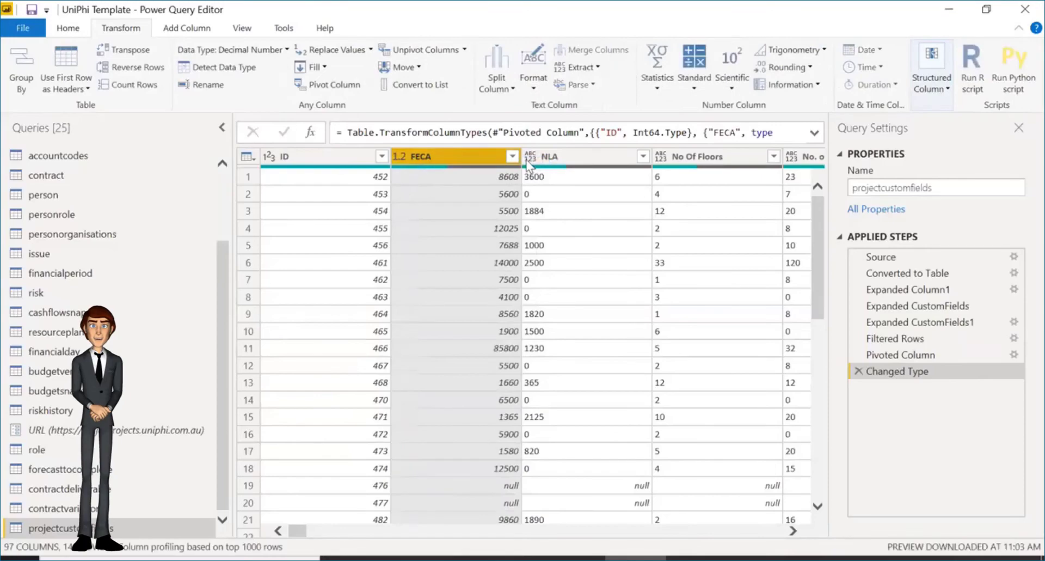
click(555, 170)
click(73, 27)
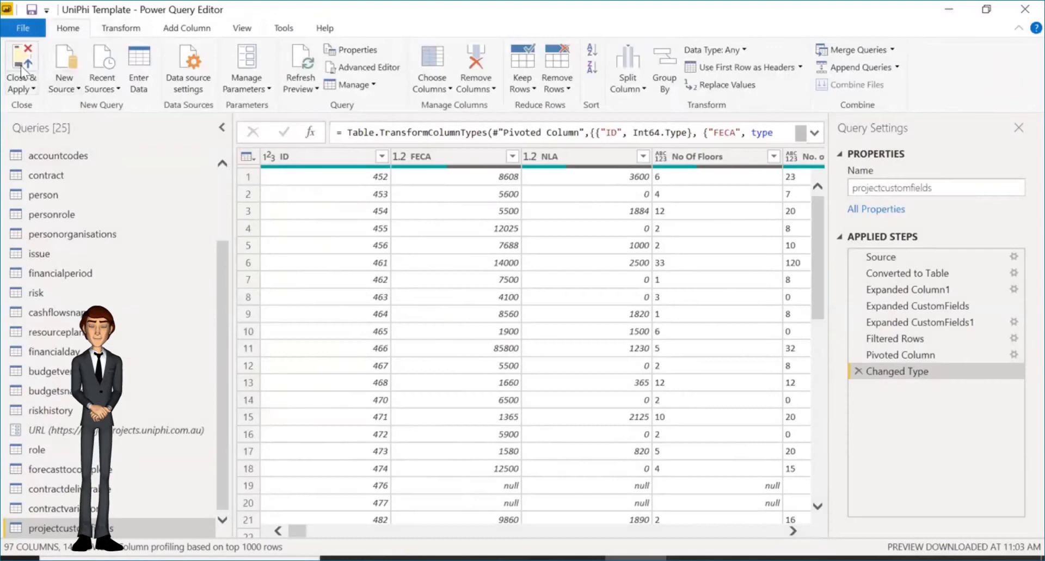
Close & Apply the query edits, loading 148 projectcustomfields rows into the model.
click(22, 69)
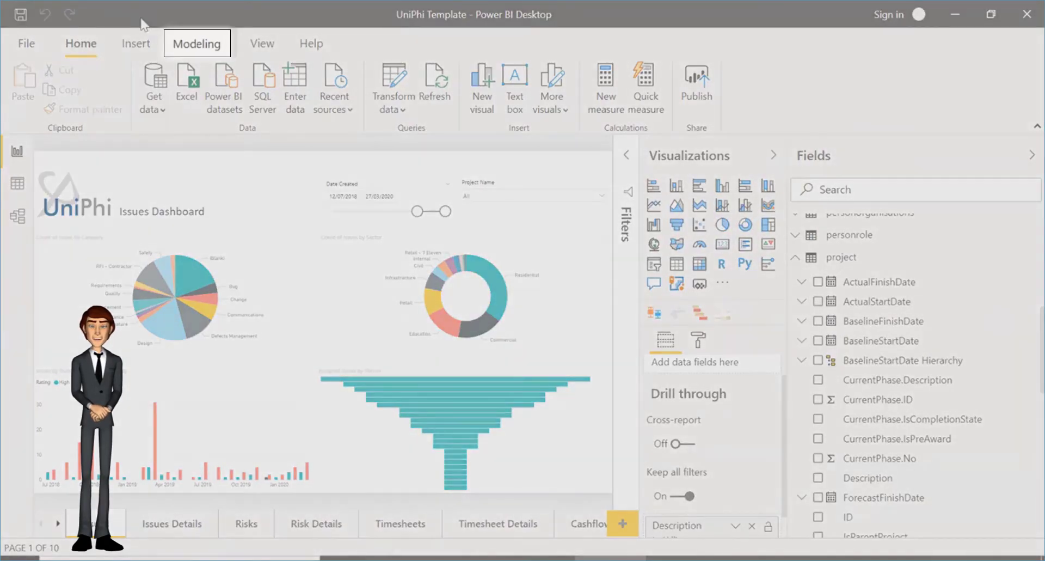
click(196, 44)
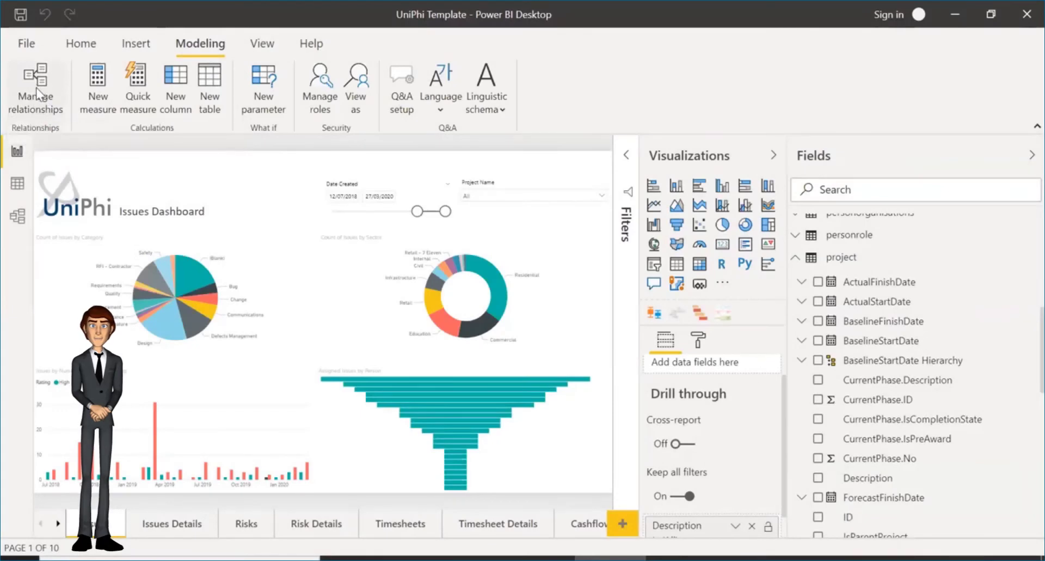
Delete projectcustomfields' budgetsnapshot link and two other links, then make projectcustomfields (ID) → project (ID) active.
click(36, 87)
drag(801, 225, 804, 339)
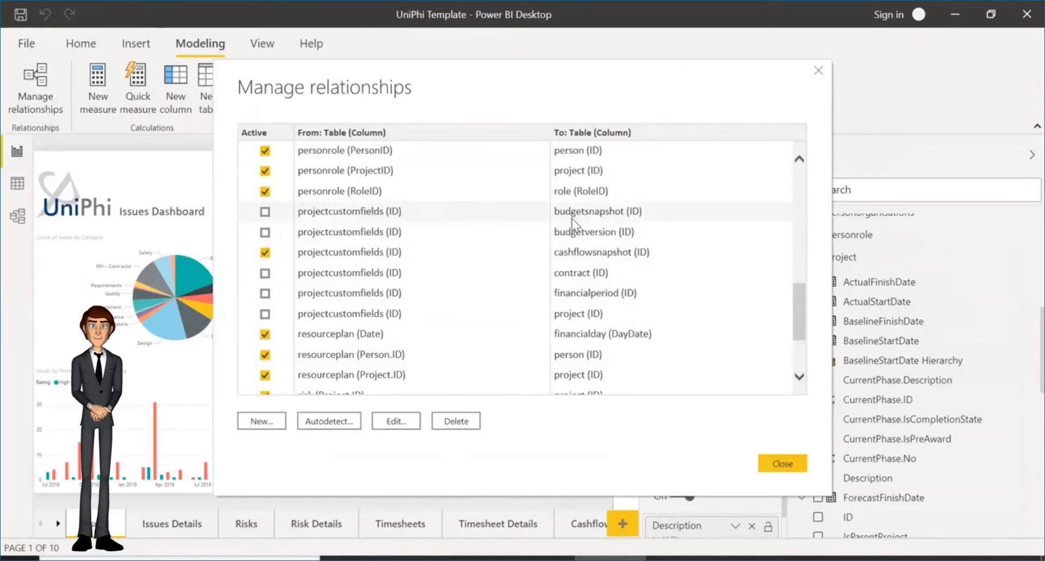
click(573, 219)
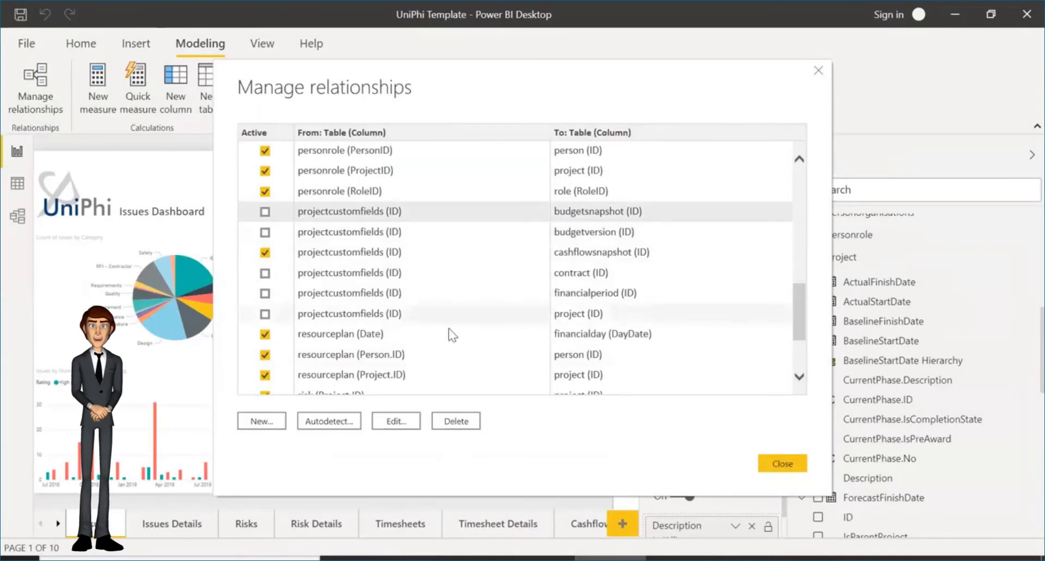
click(462, 421)
click(660, 319)
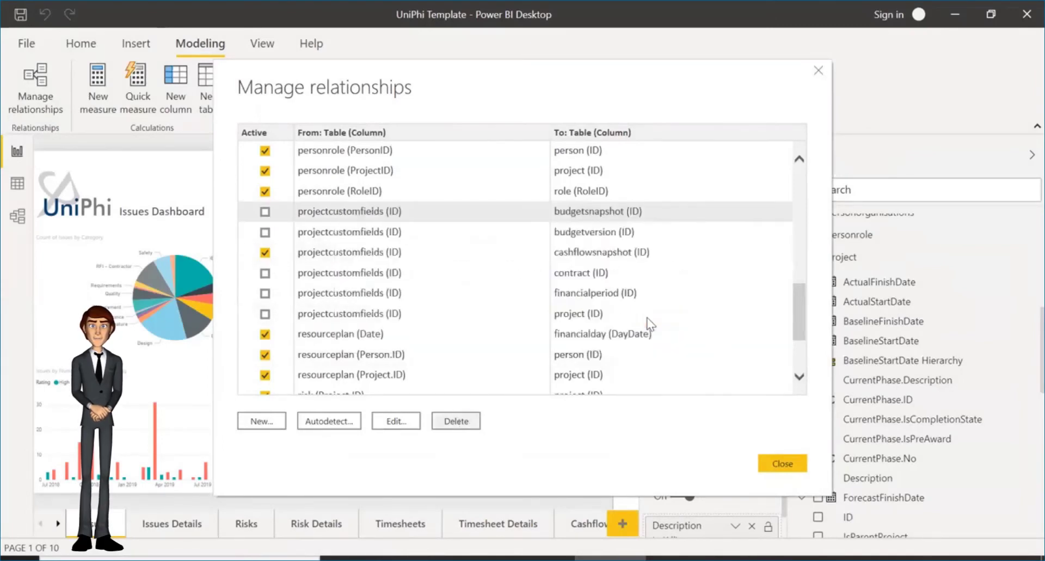
click(459, 420)
click(667, 317)
click(456, 421)
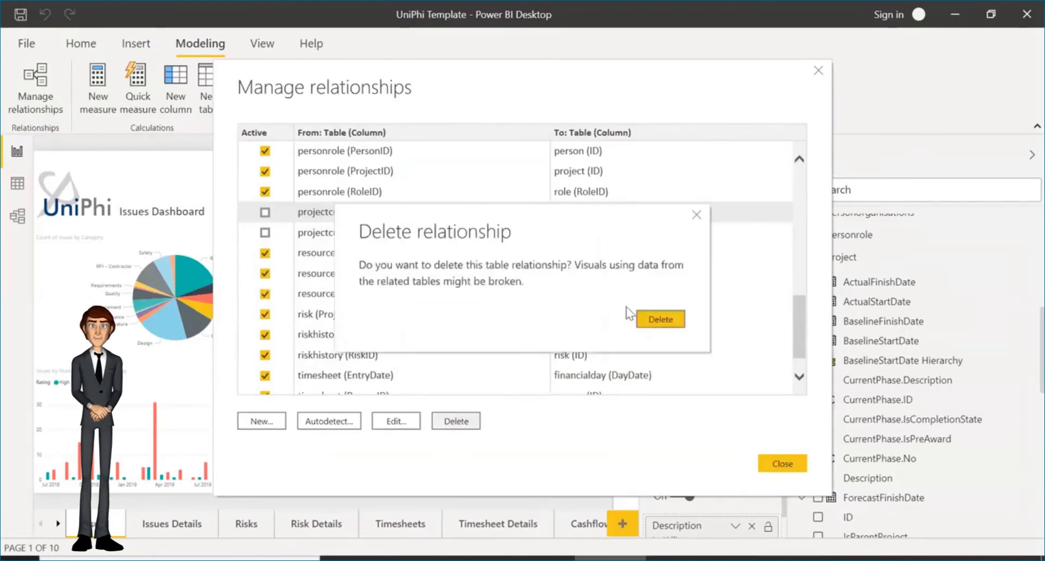
click(660, 319)
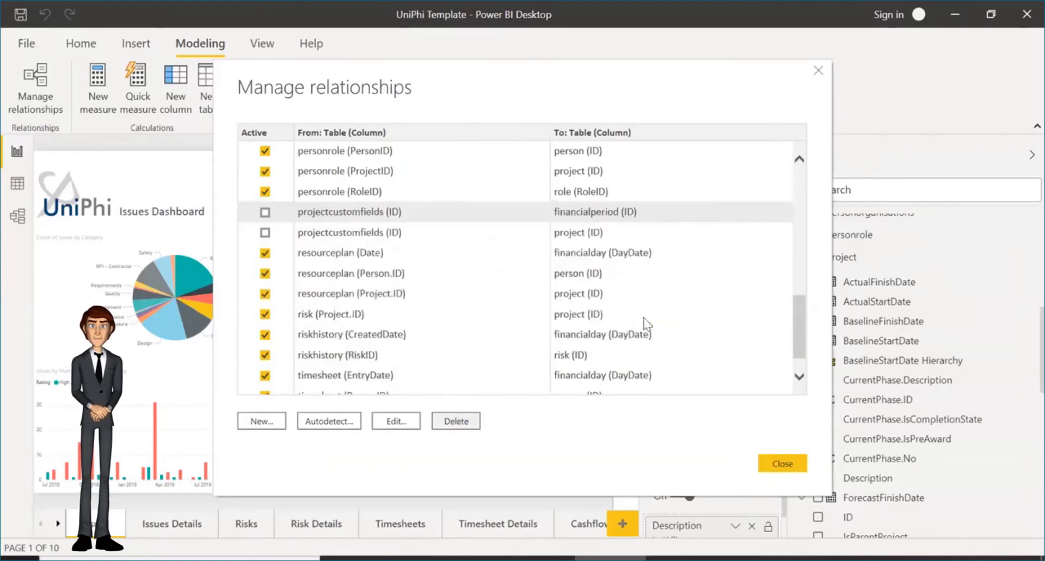
click(265, 211)
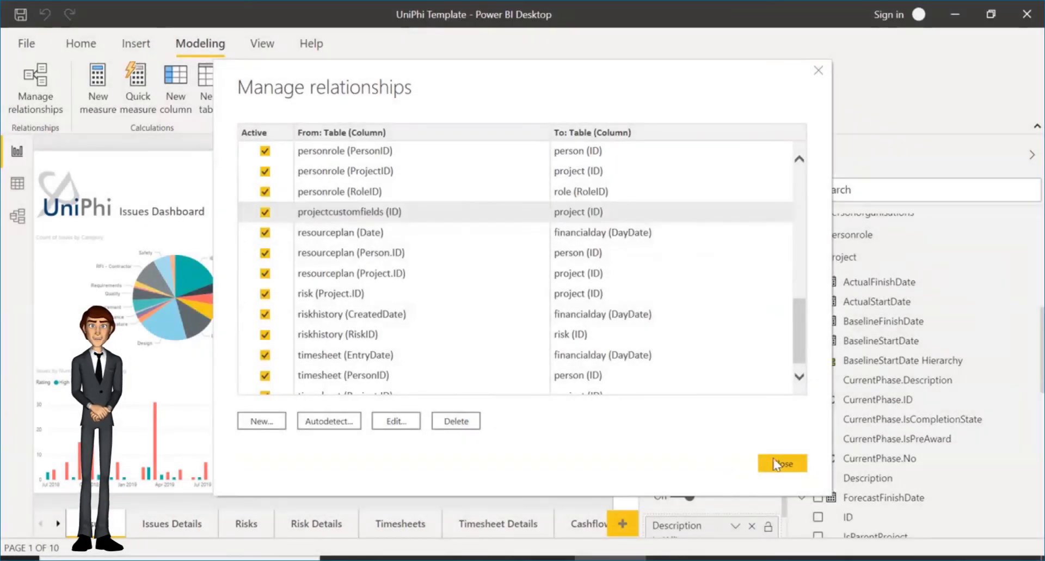
click(790, 463)
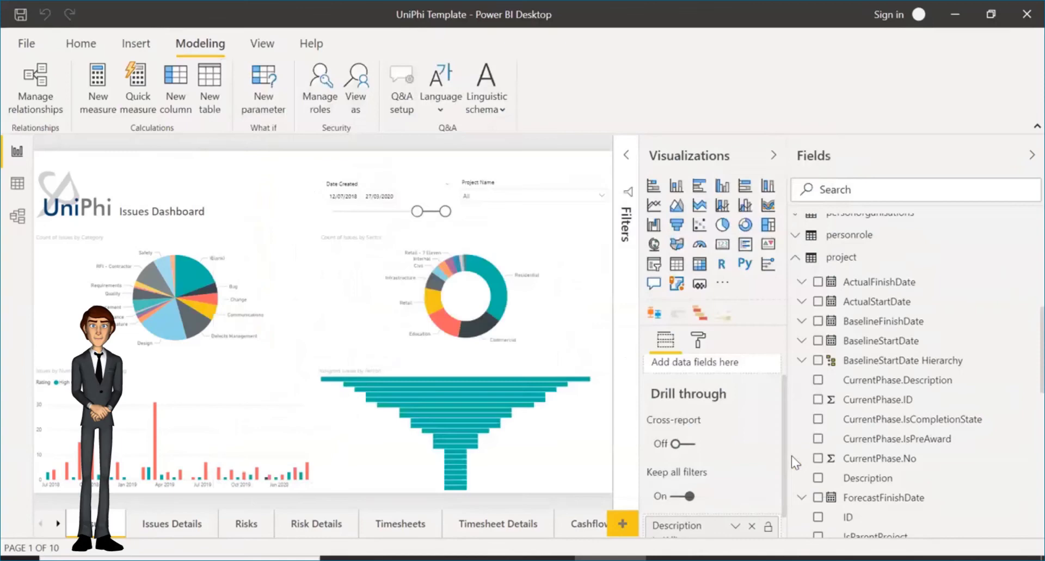
Add a new Page 1 with a table visual showing project Name.
click(623, 523)
scroll(1022, 327, down, 3)
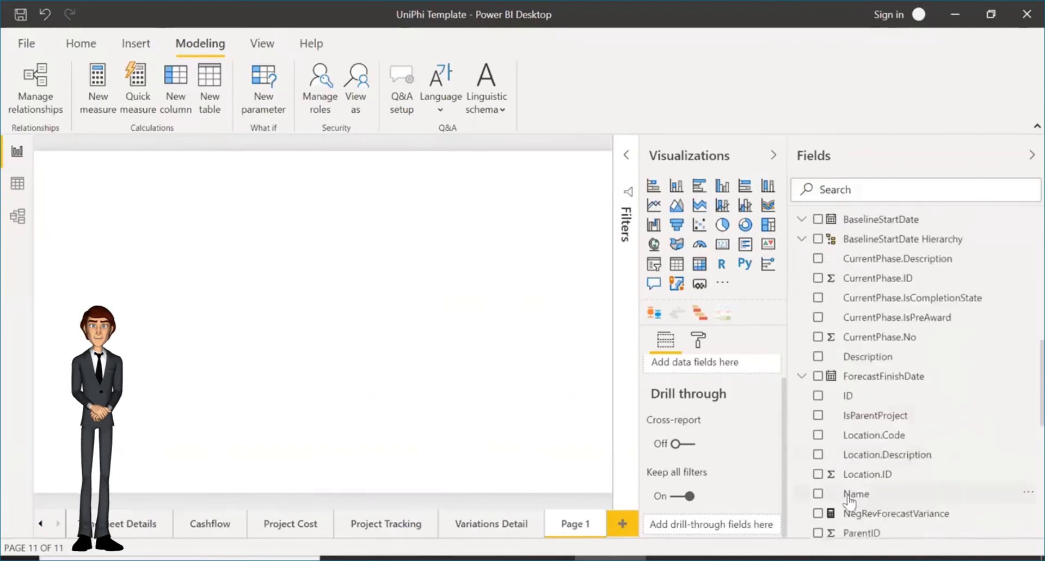
click(817, 494)
Add projectcustomfields FECA to the table and view it in Focus mode.
scroll(1017, 517, down, 6)
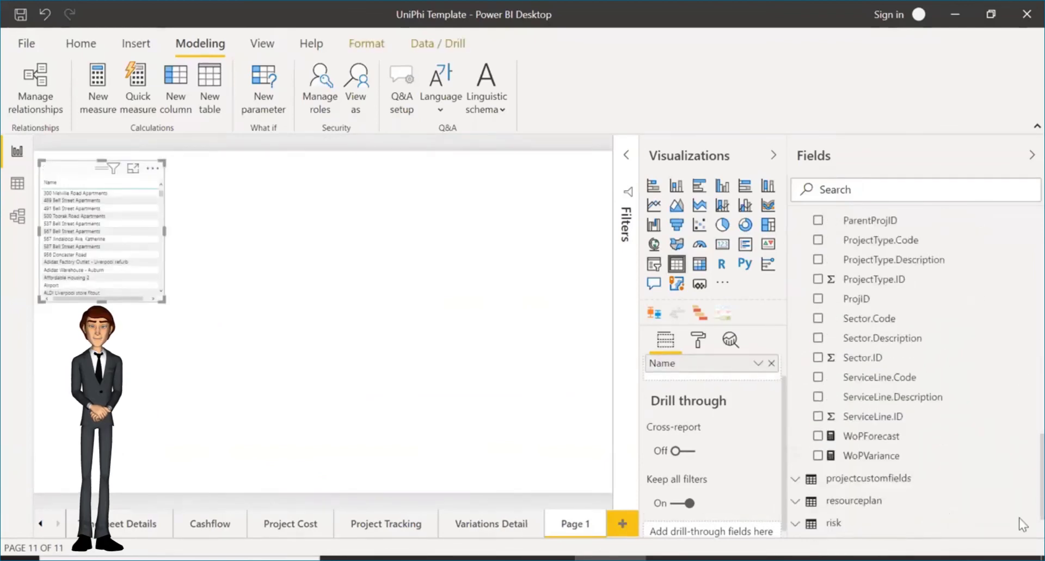
click(952, 415)
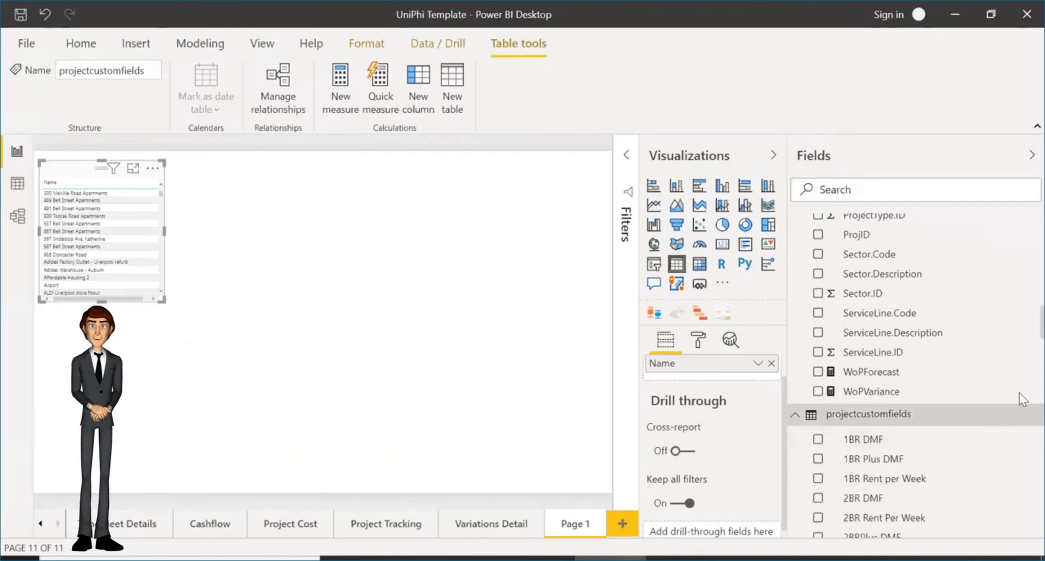
scroll(1019, 395, down, 5)
scroll(1021, 414, down, 5)
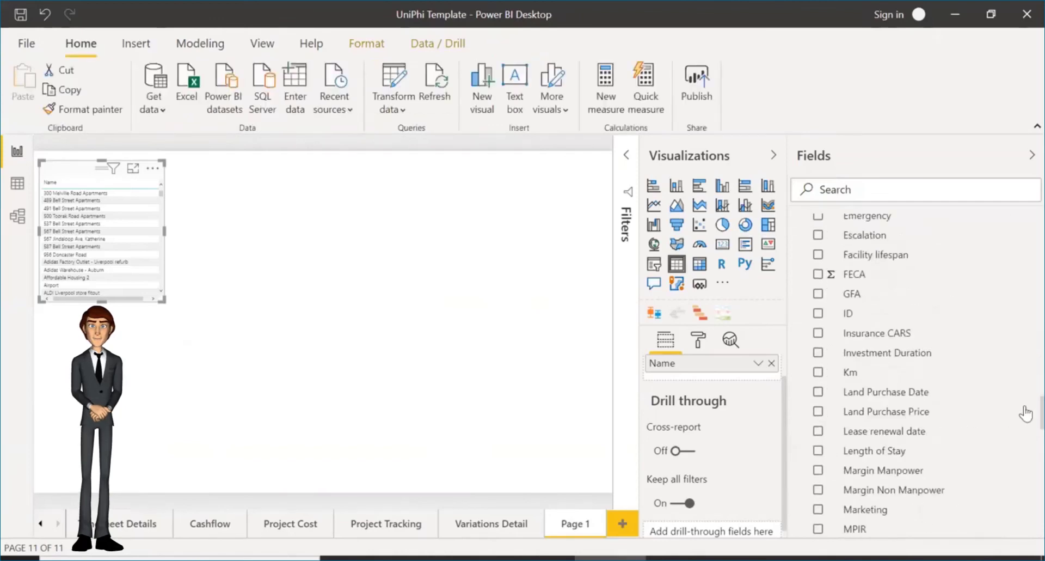
click(821, 273)
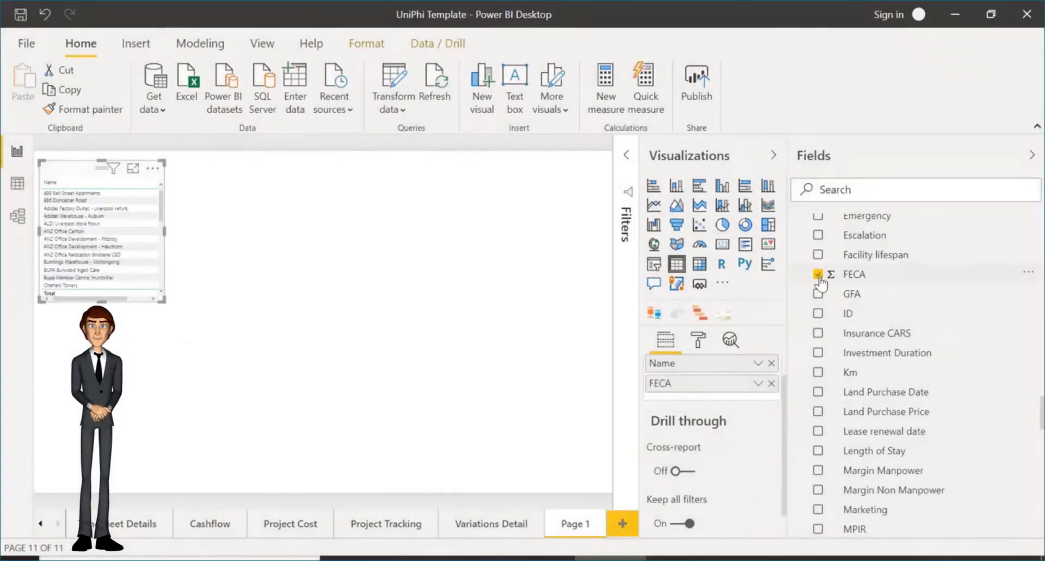
click(133, 168)
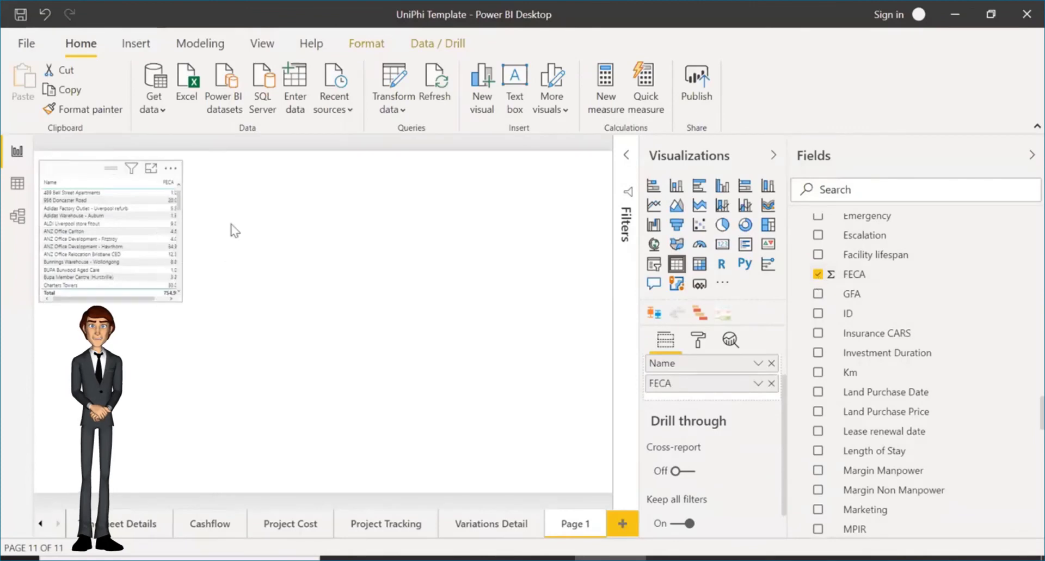